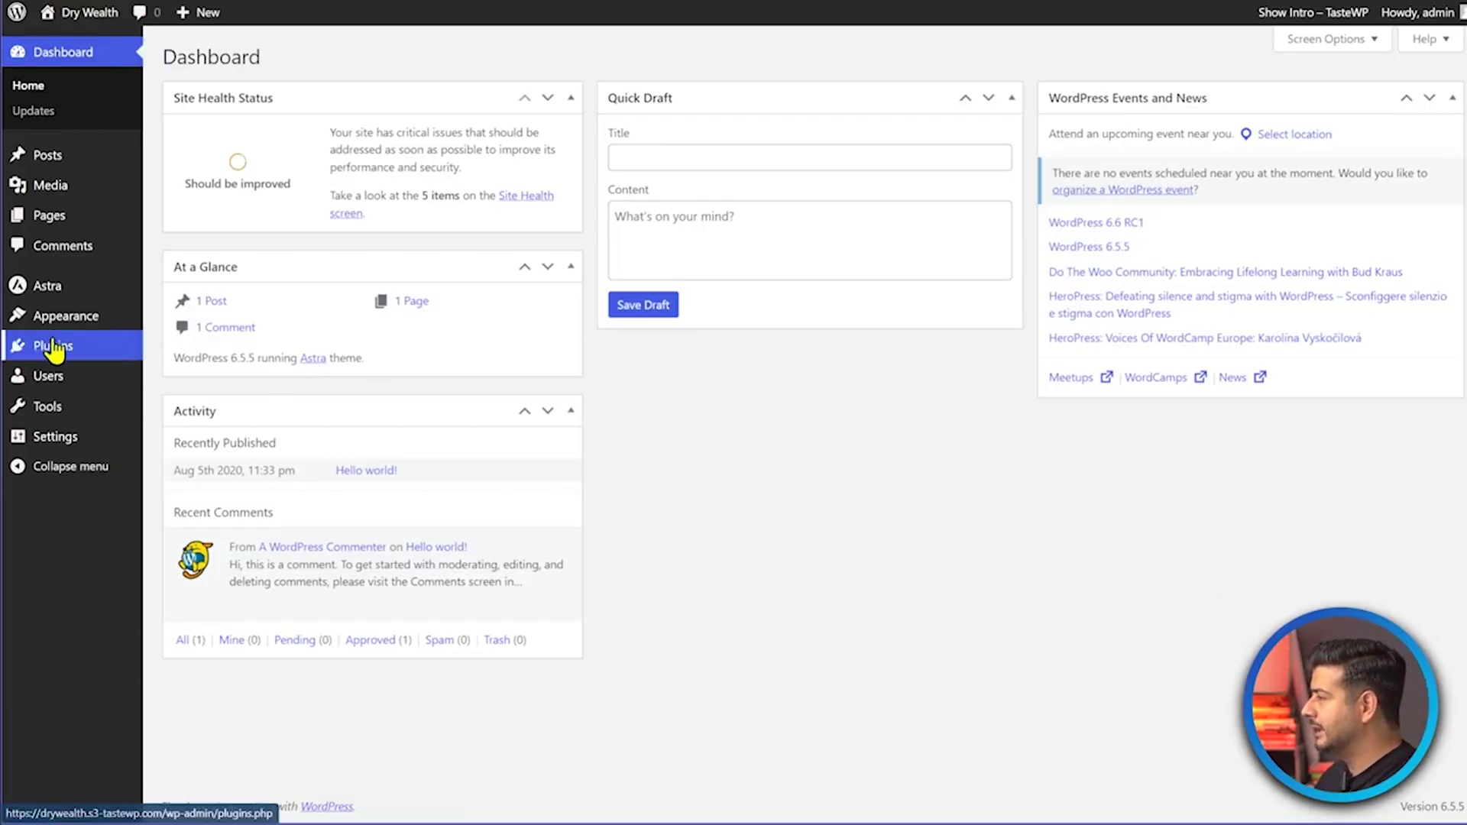
Search the plugin directory for 'wpcode', then install and activate WPCode Lite.
{"action": "mouse_move", "coordinate": [53, 347]}
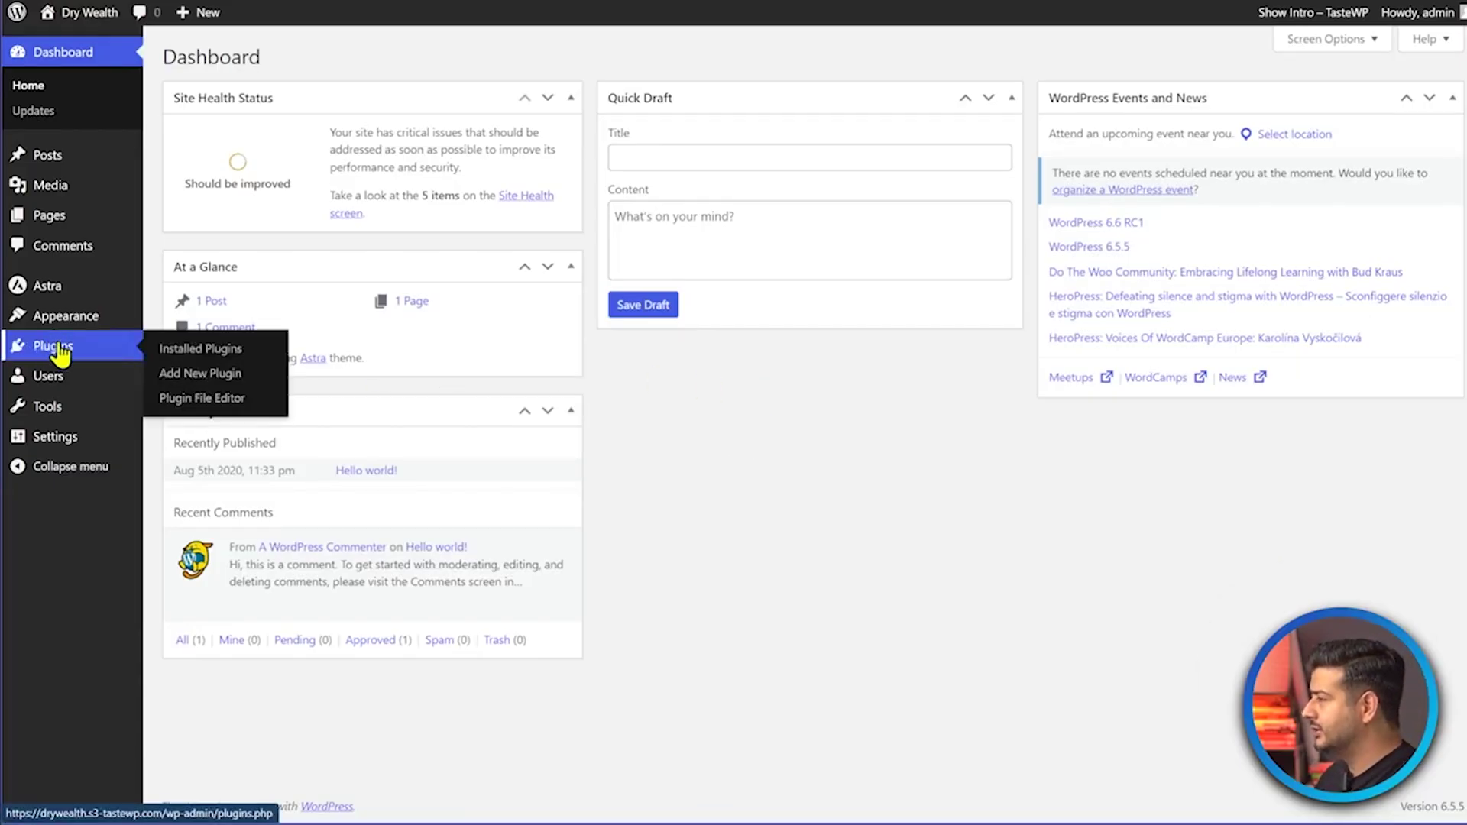
{"action": "left_click", "coordinate": [200, 374]}
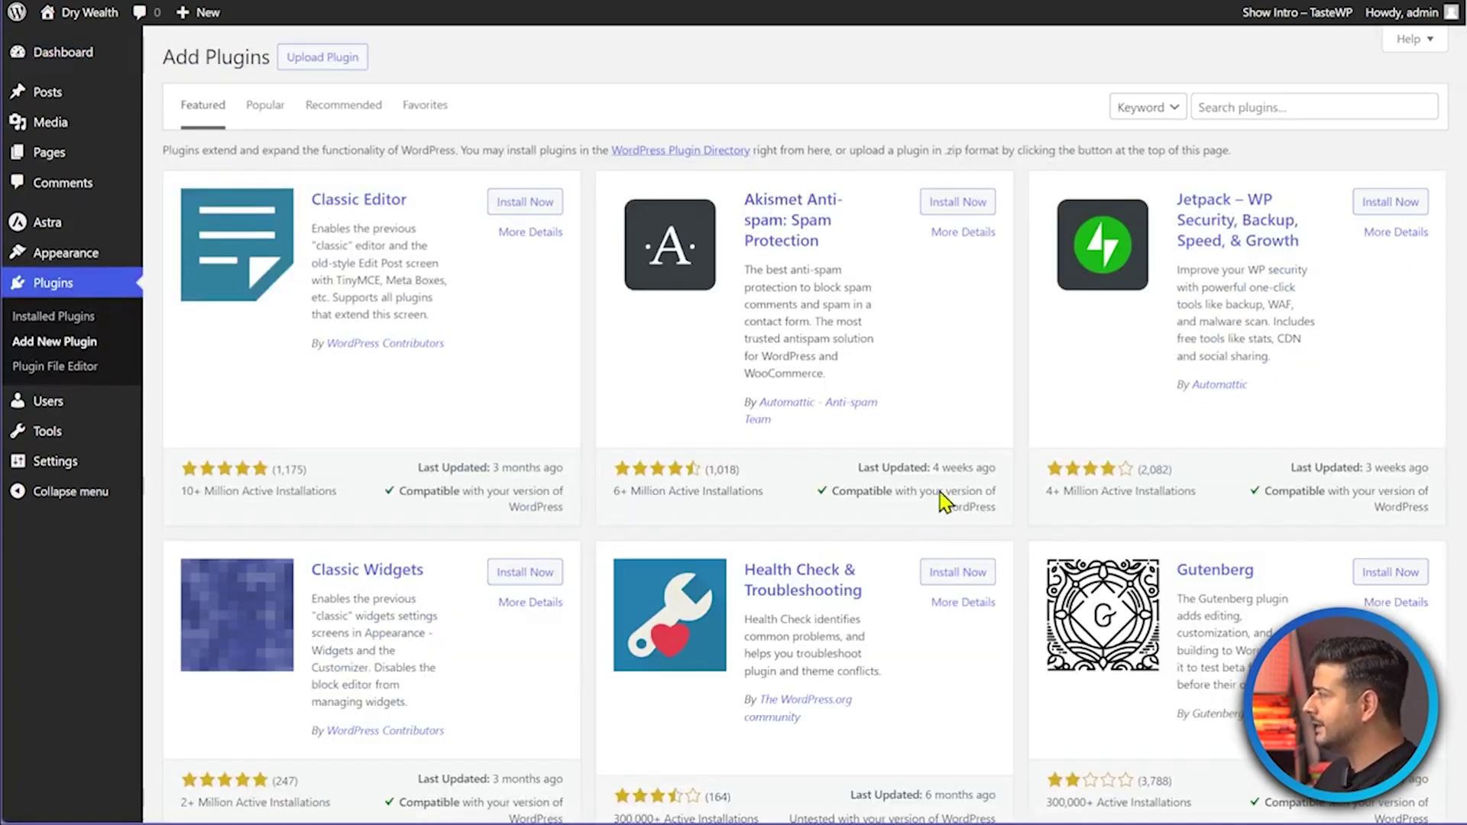
{"action": "left_click", "coordinate": [1286, 110]}
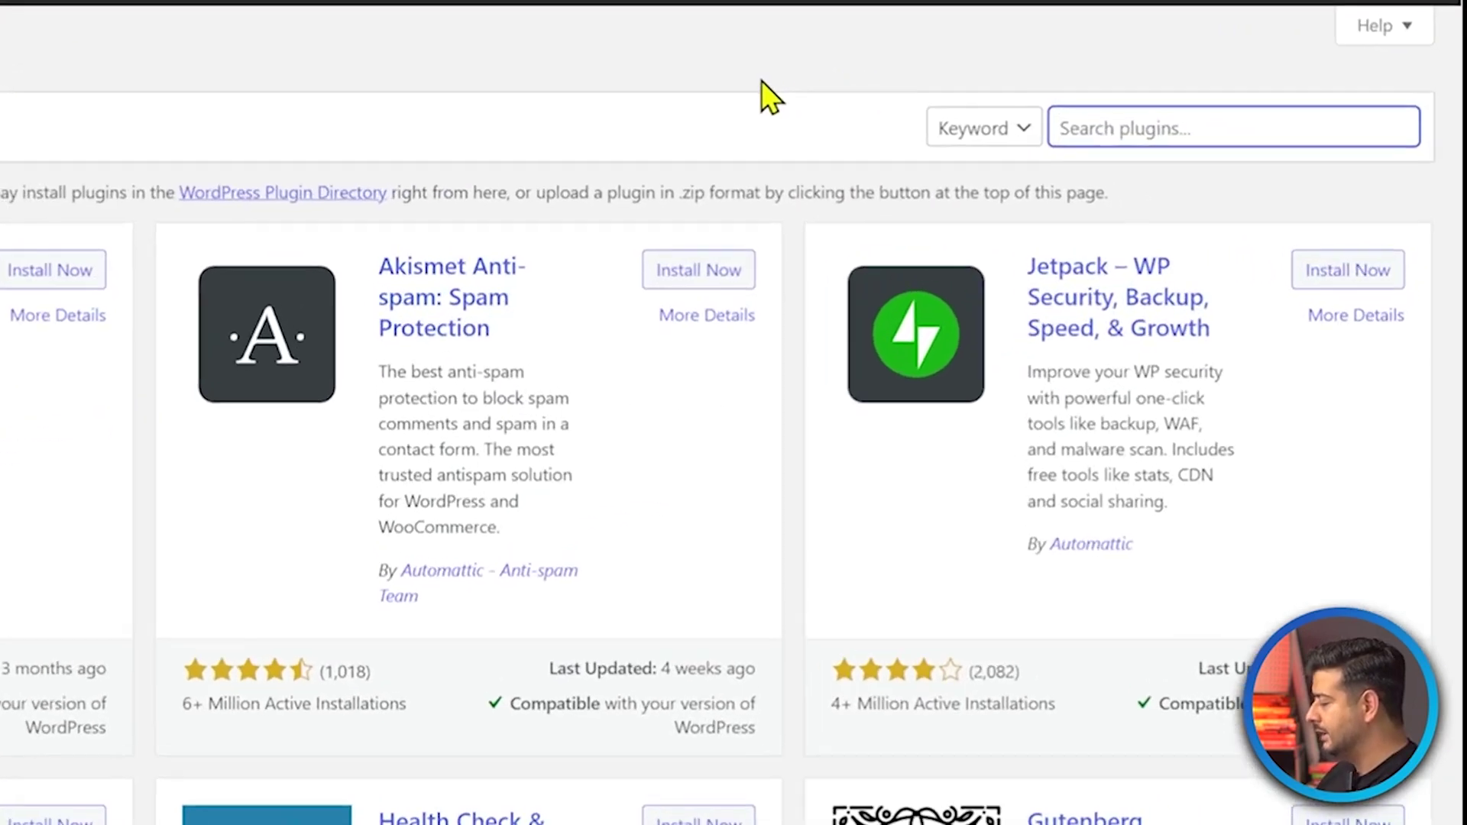
{"action": "type", "text": "wpcode"}
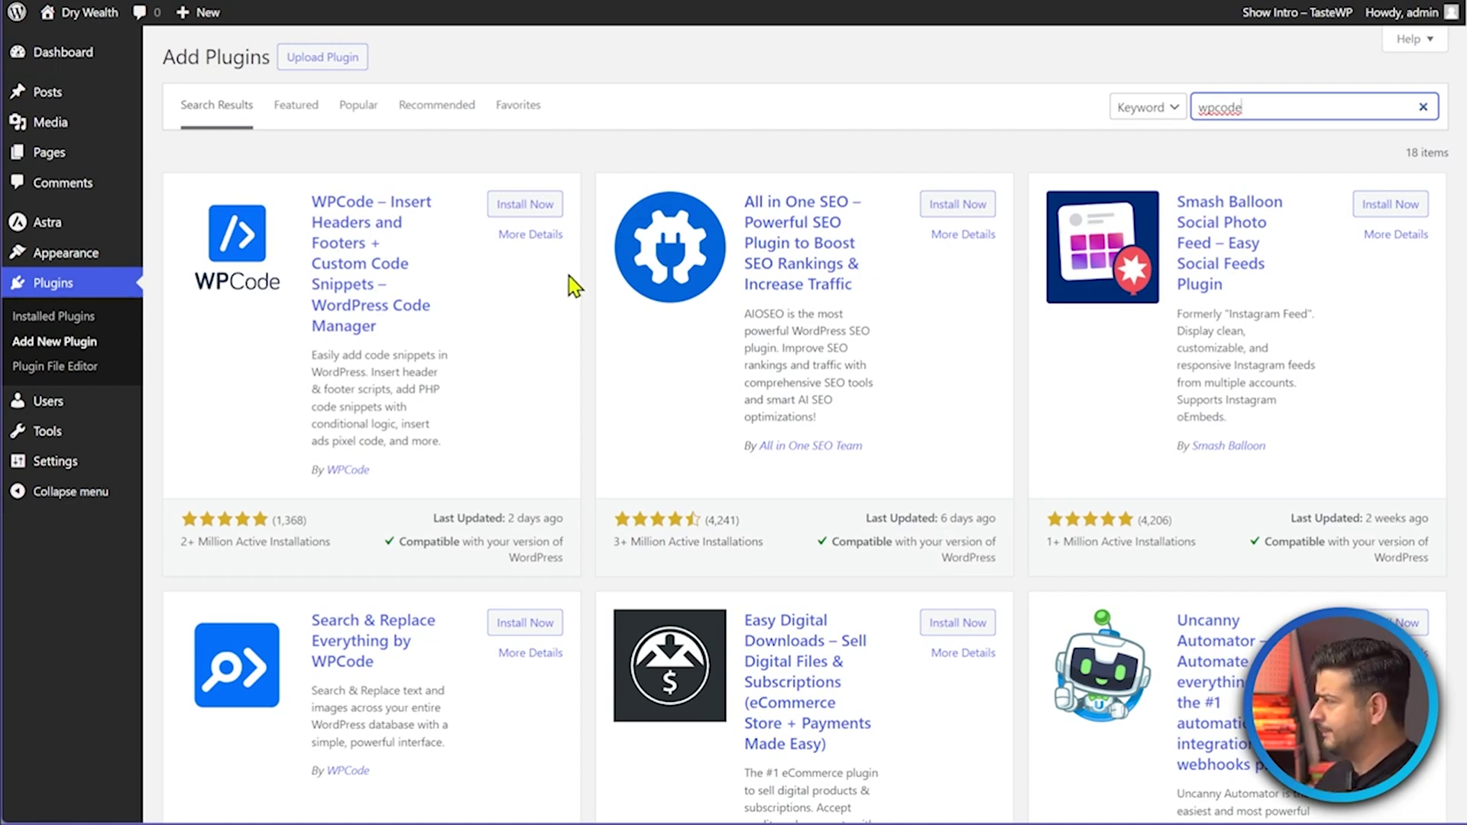
{"action": "left_click", "coordinate": [538, 207]}
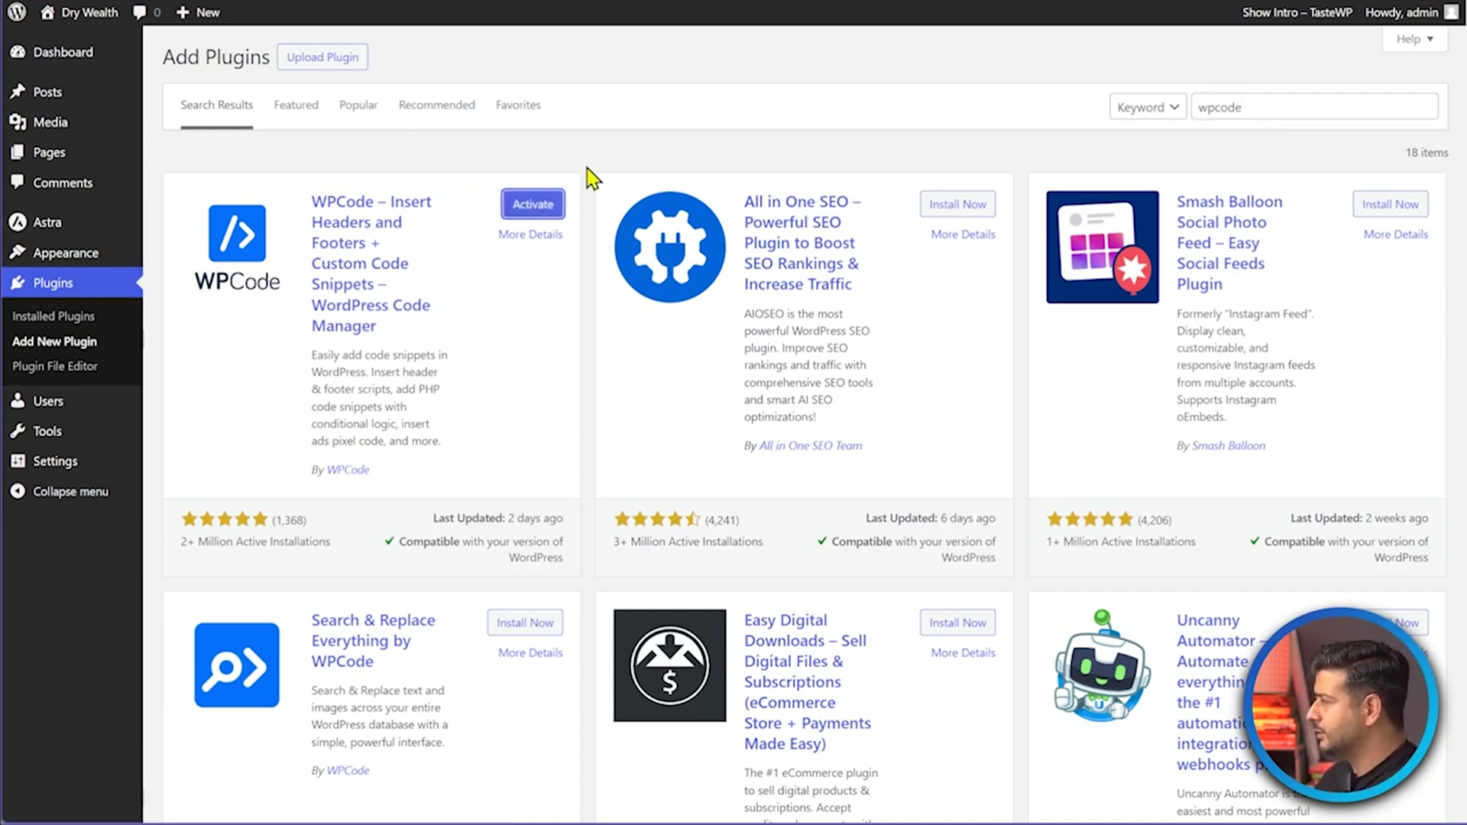
{"action": "left_click", "coordinate": [530, 207]}
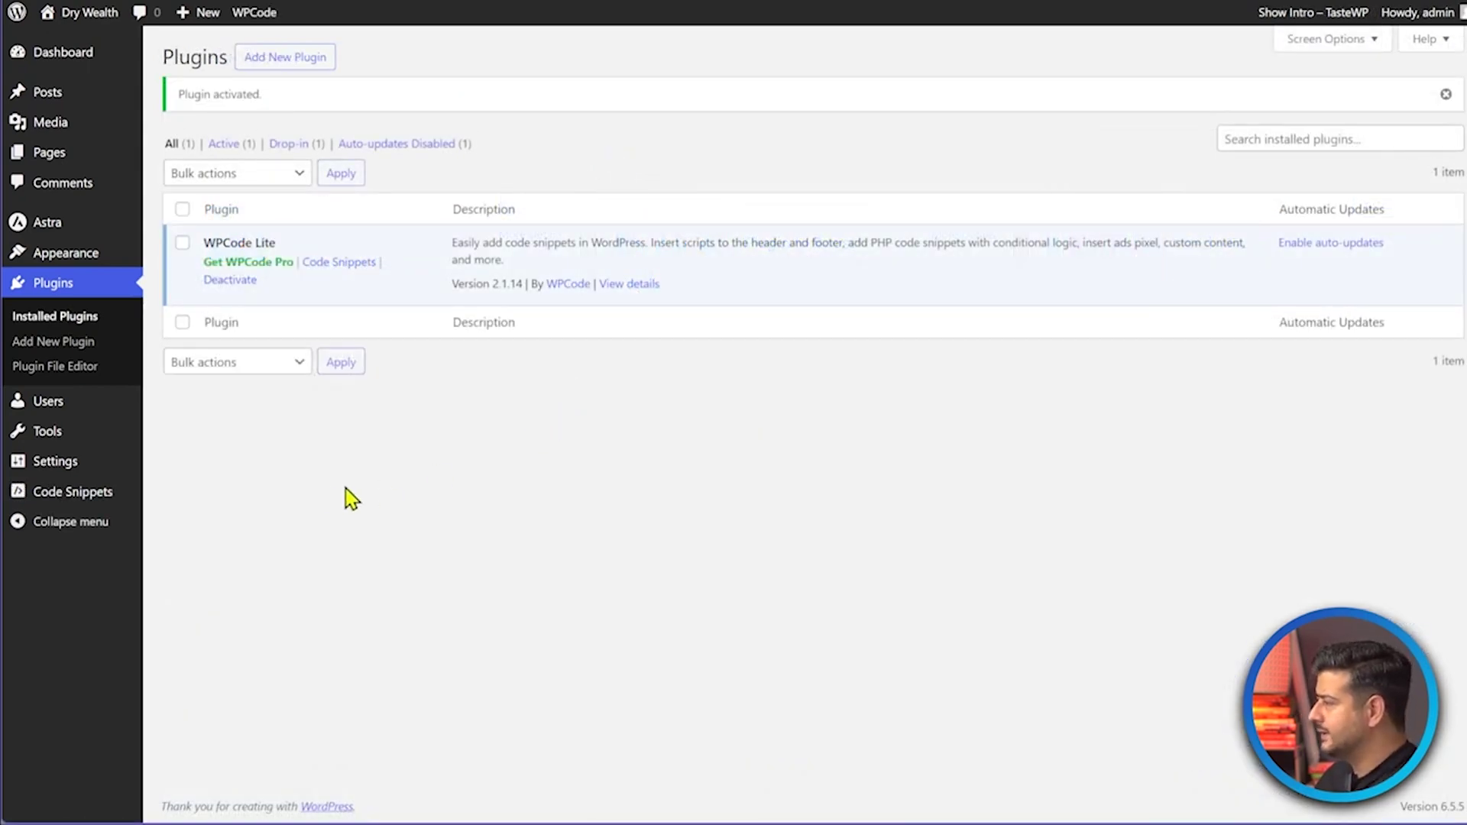
Open WPCode's All Snippets list from the Code Snippets link on the Plugins page.
{"action": "mouse_move", "coordinate": [40, 496]}
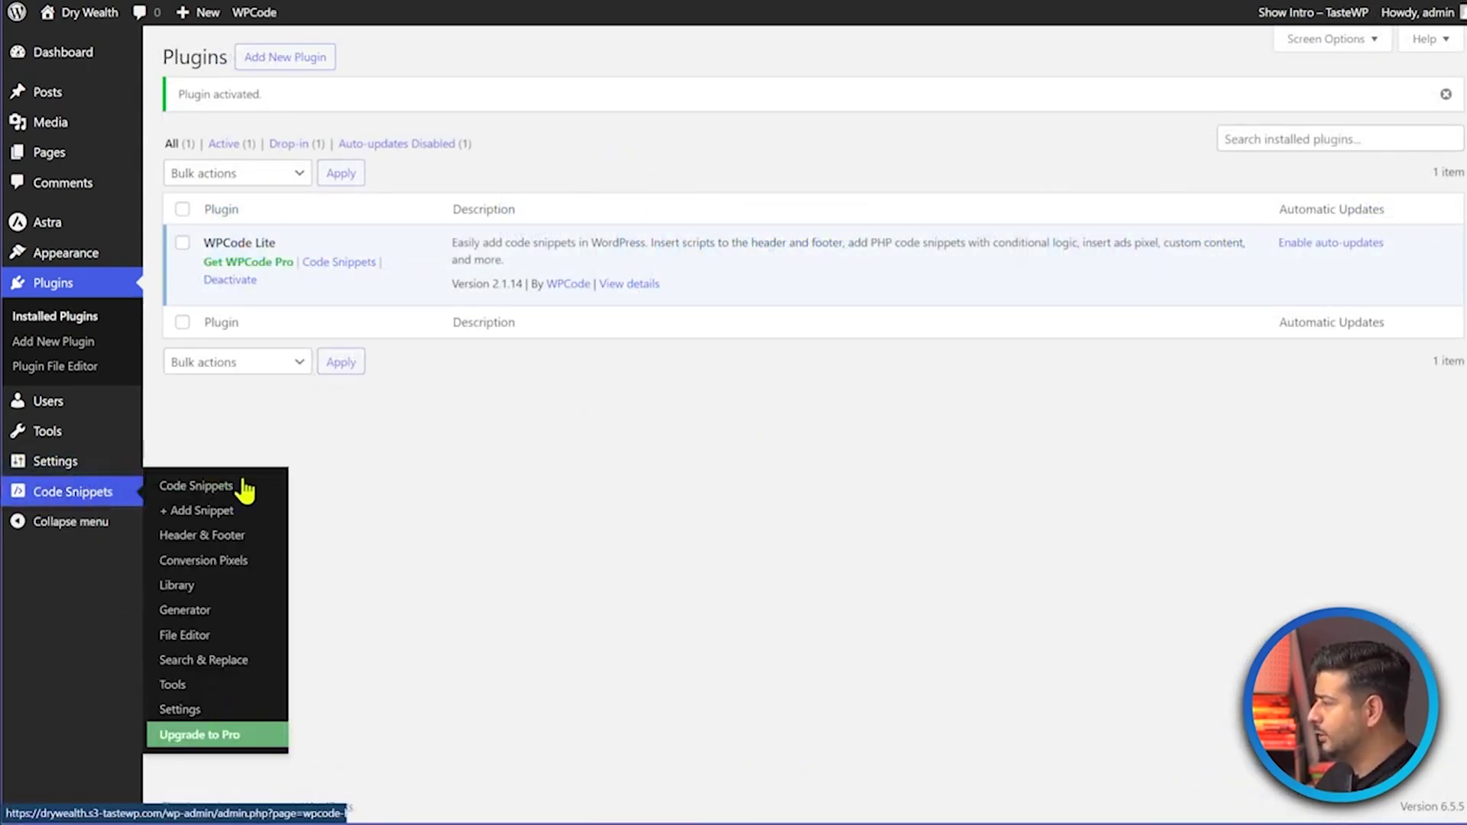
{"action": "left_click", "coordinate": [336, 265]}
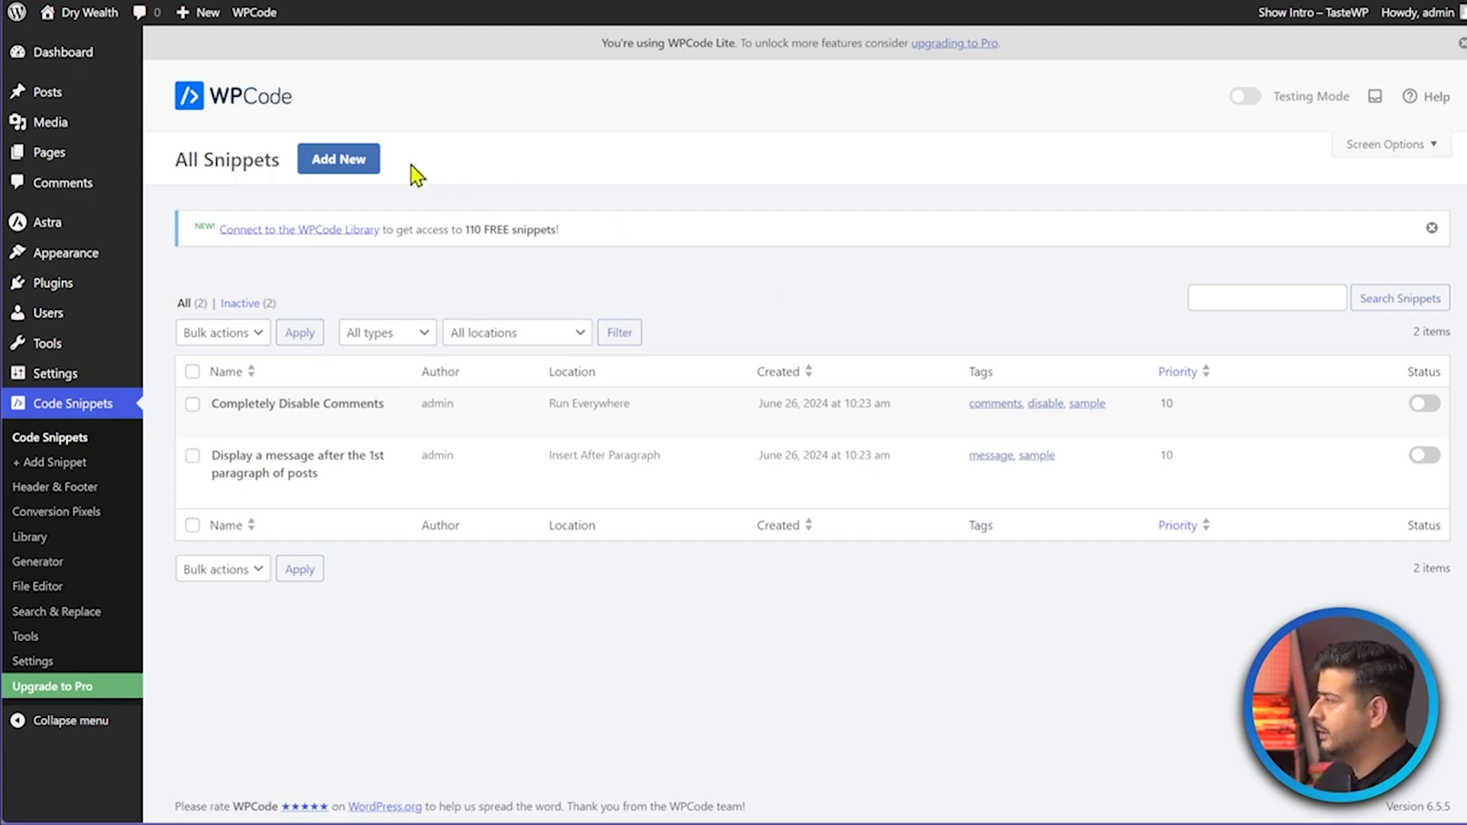
Start a new snippet and browse the 110-snippet library, including the Most Popular picks.
{"action": "left_click", "coordinate": [354, 176]}
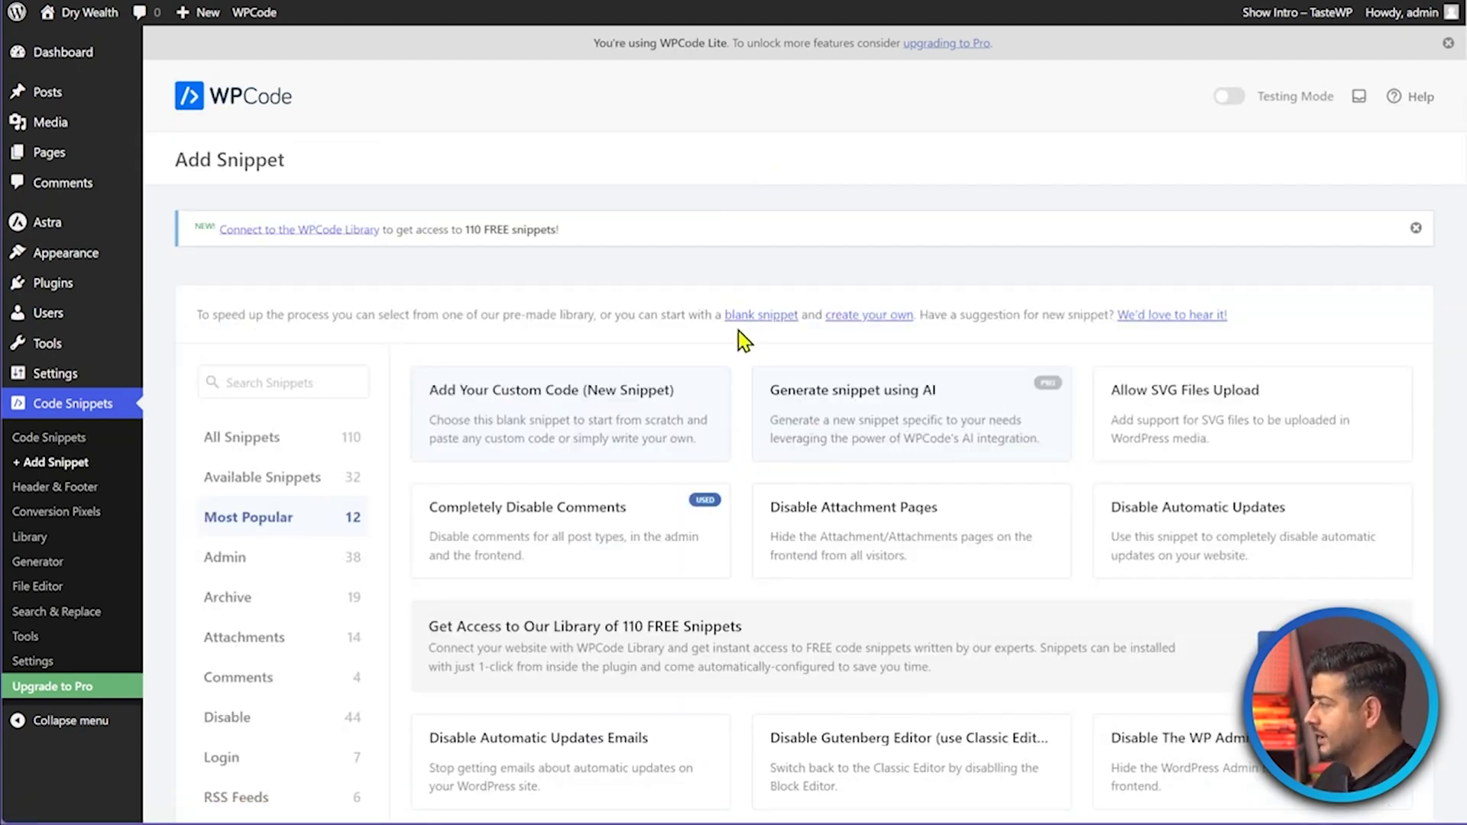
{"action": "scroll", "coordinate": [376, 468], "scroll_direction": "down", "scroll_amount": 2}
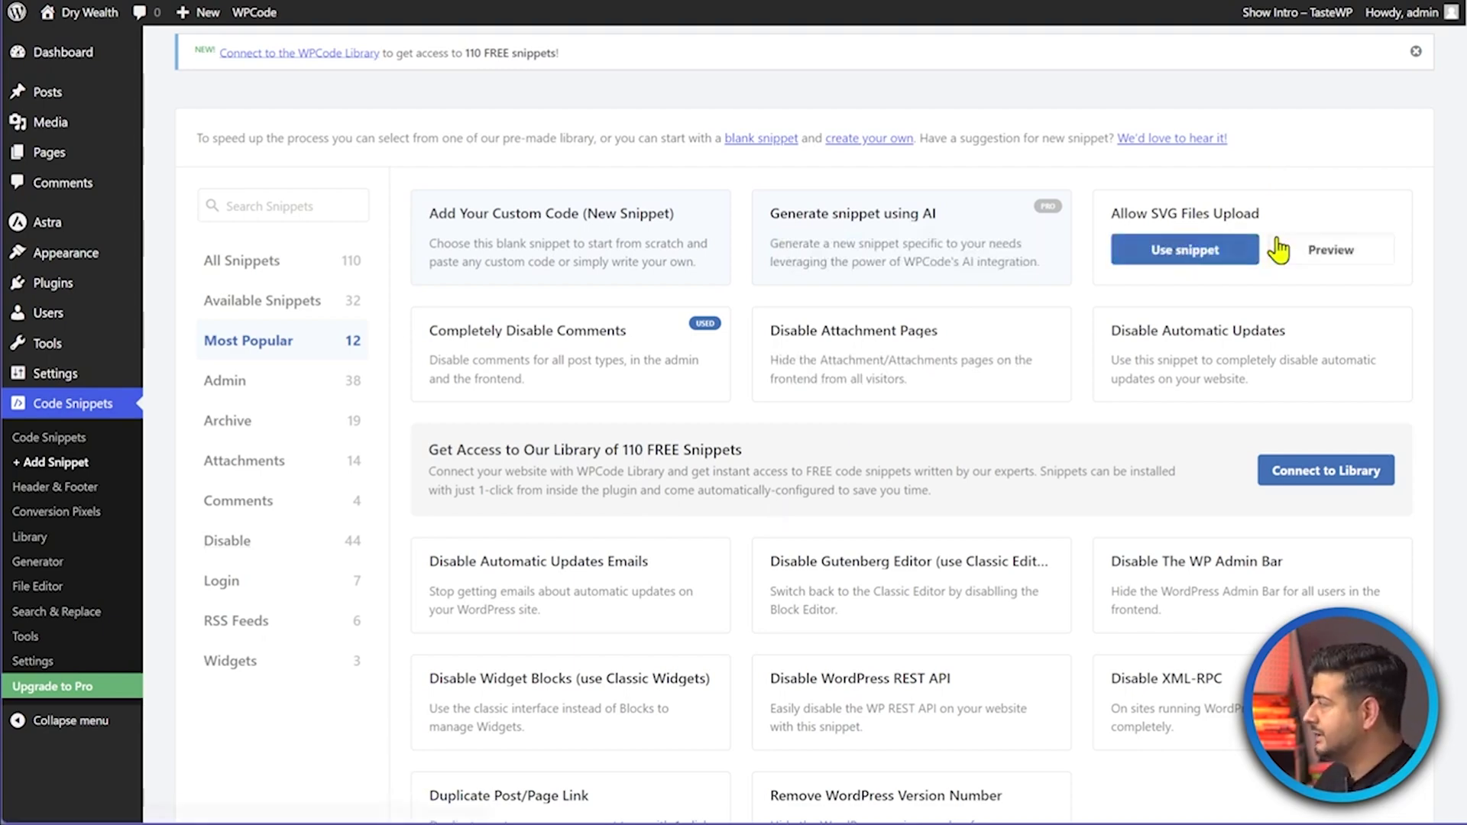
{"action": "mouse_move", "coordinate": [1276, 336]}
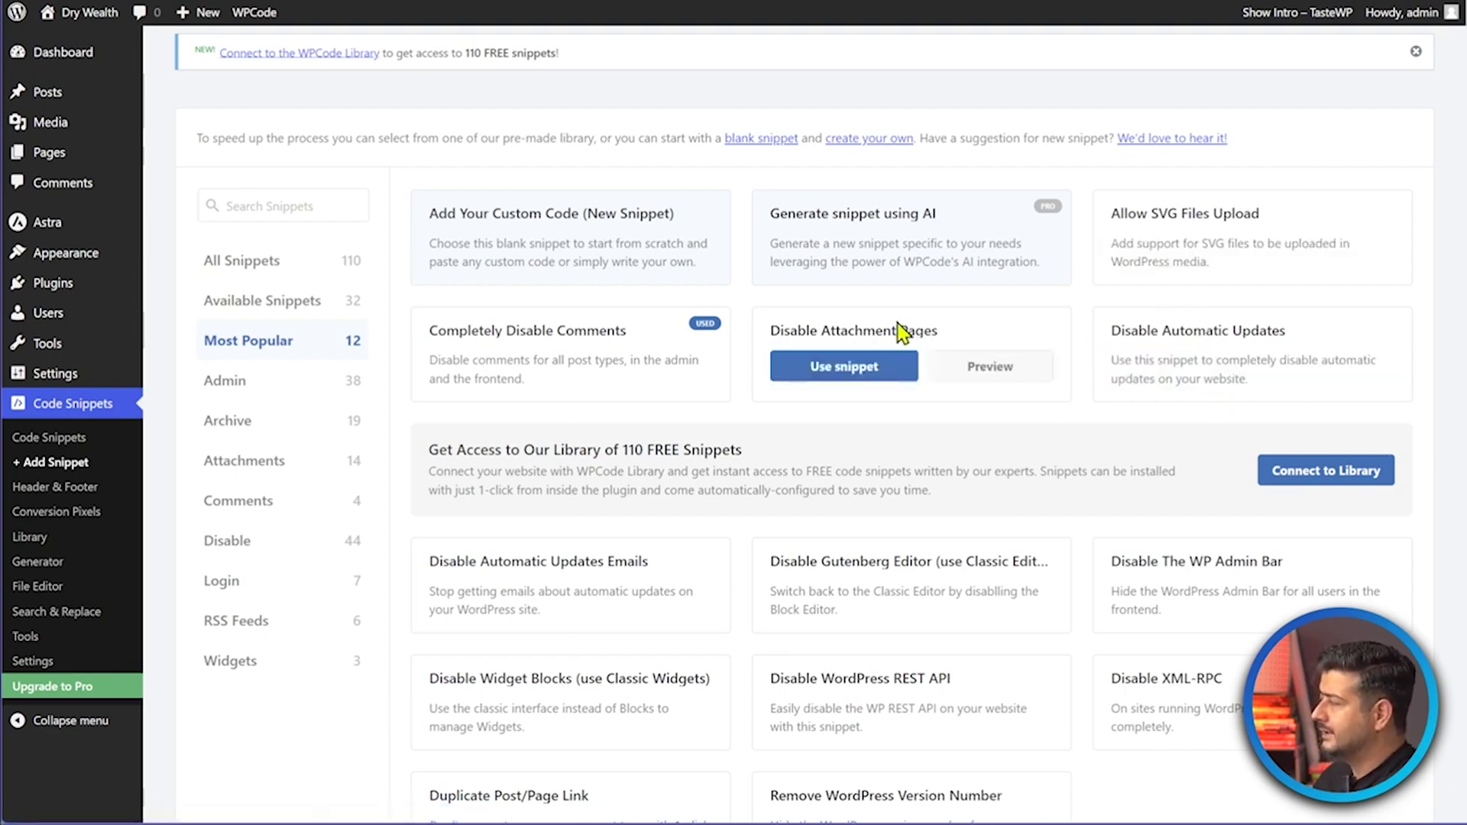
{"action": "mouse_move", "coordinate": [622, 354]}
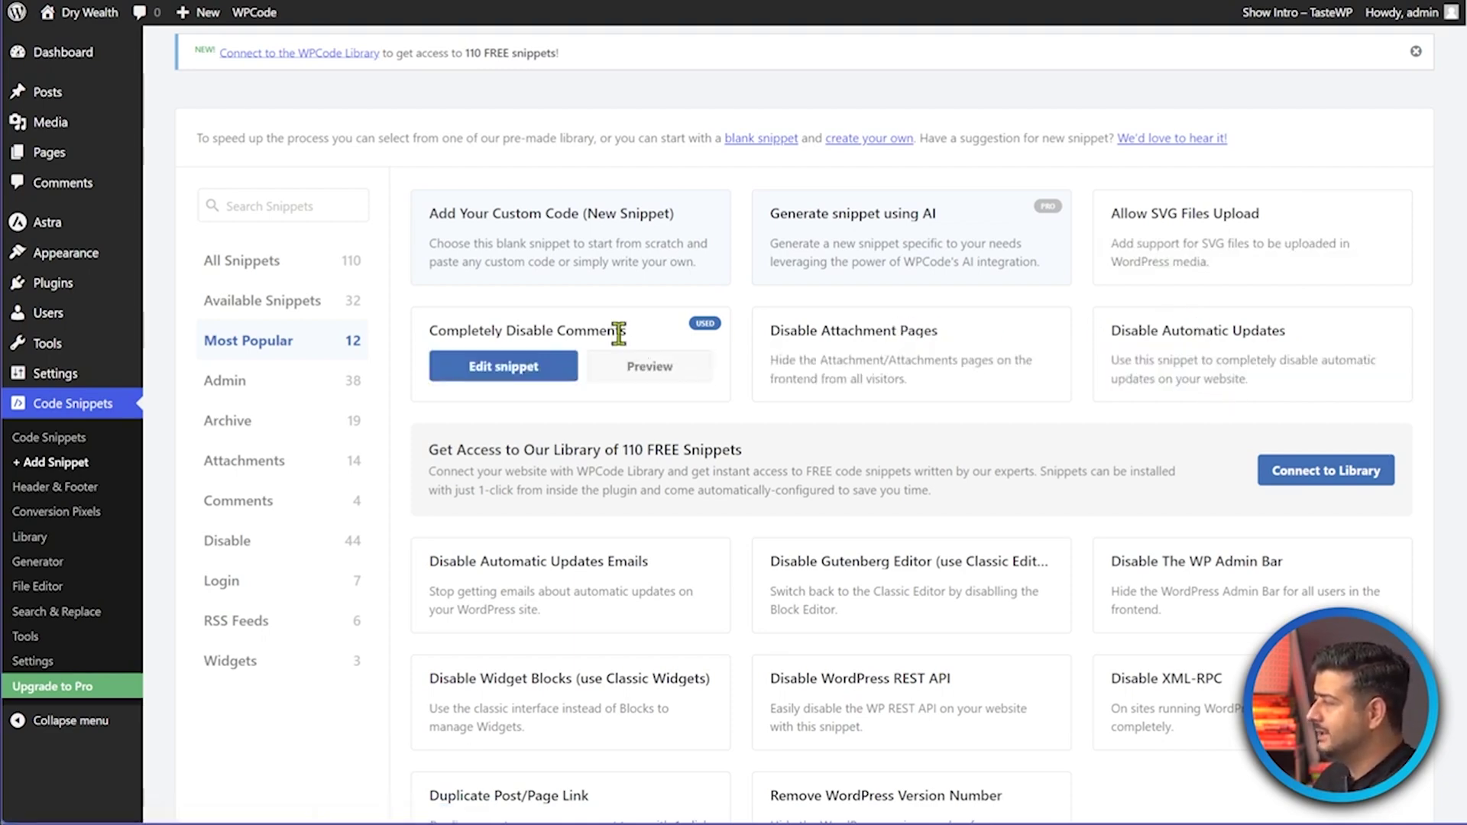
{"action": "mouse_move", "coordinate": [581, 561]}
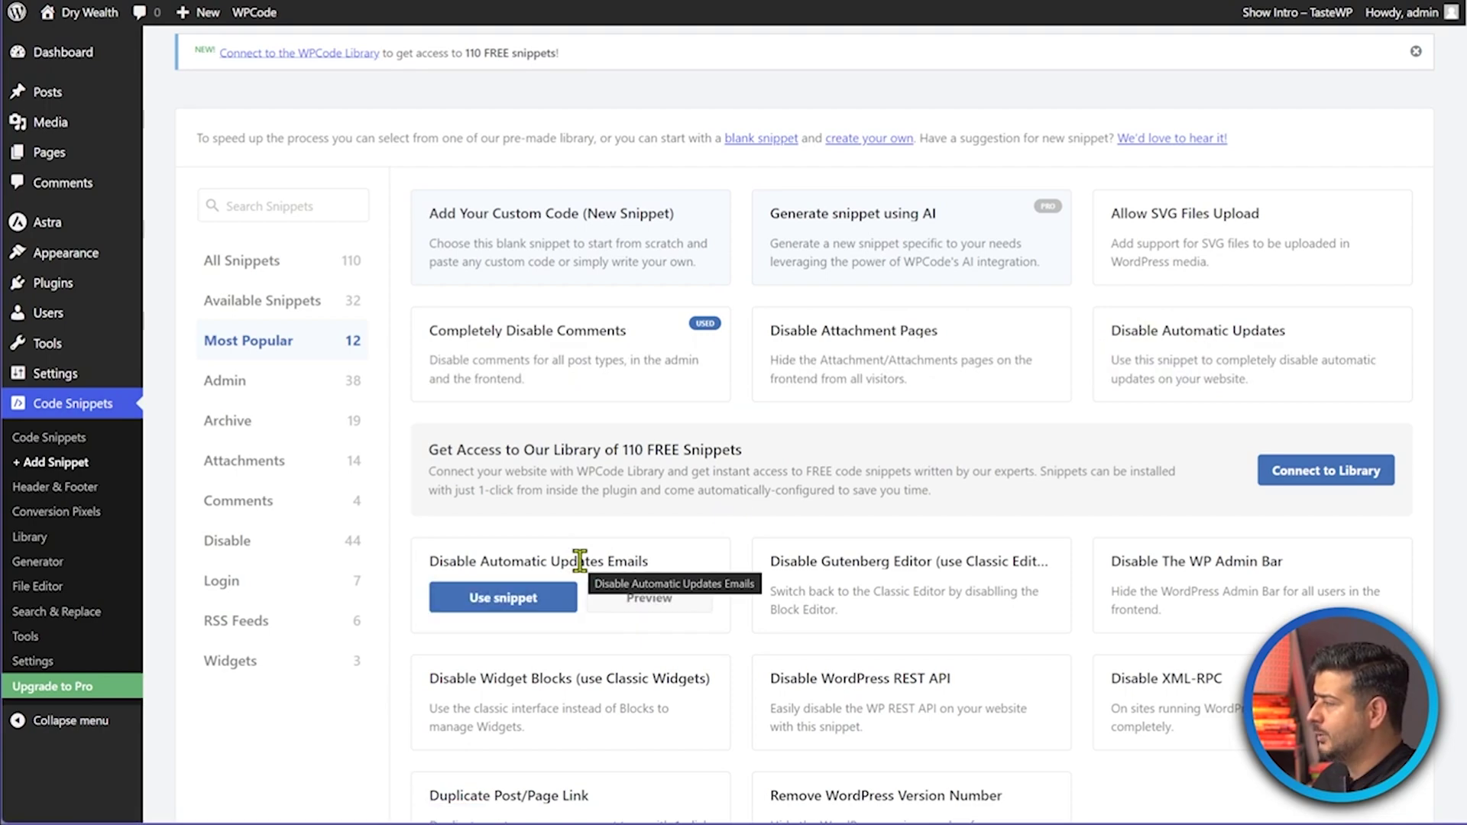
{"action": "scroll", "coordinate": [978, 573], "scroll_direction": "down", "scroll_amount": 1}
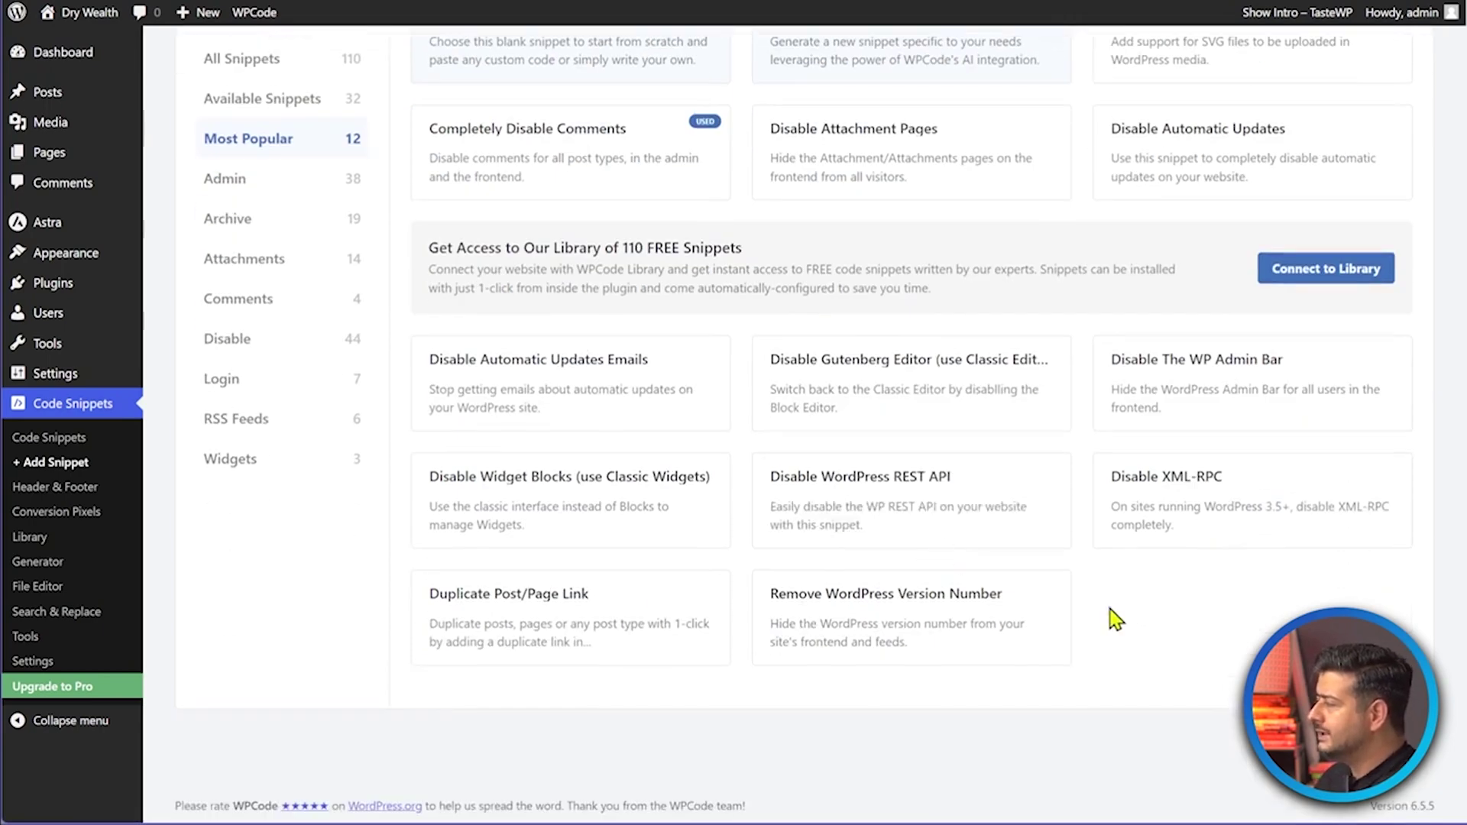
{"action": "scroll", "coordinate": [1113, 616], "scroll_direction": "up", "scroll_amount": 3}
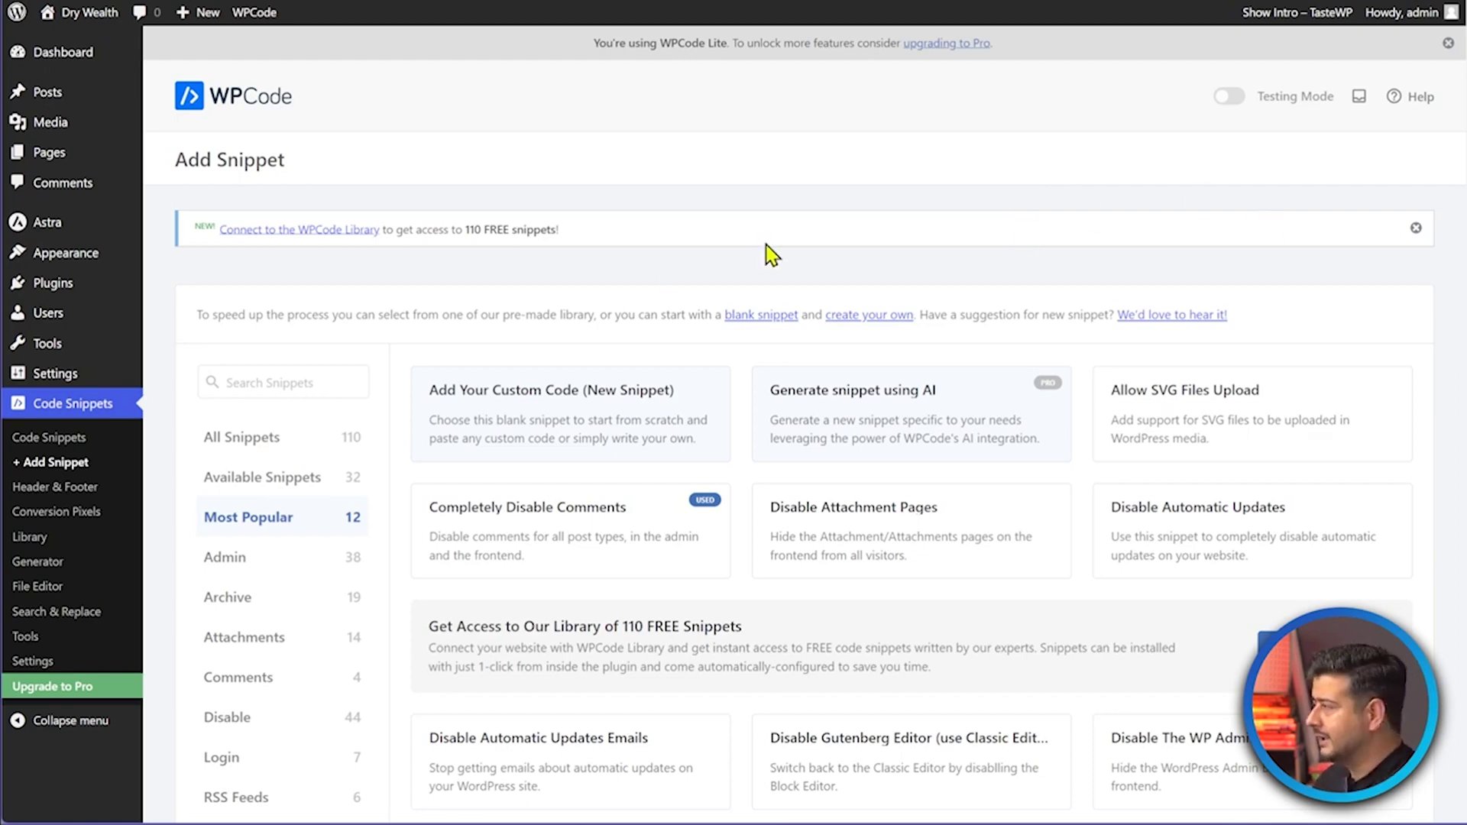
Search the snippet library for 'widget' to find Disable Widget Blocks (use Classic Widgets).
{"action": "left_click", "coordinate": [320, 385]}
{"action": "type", "text": "widget"}
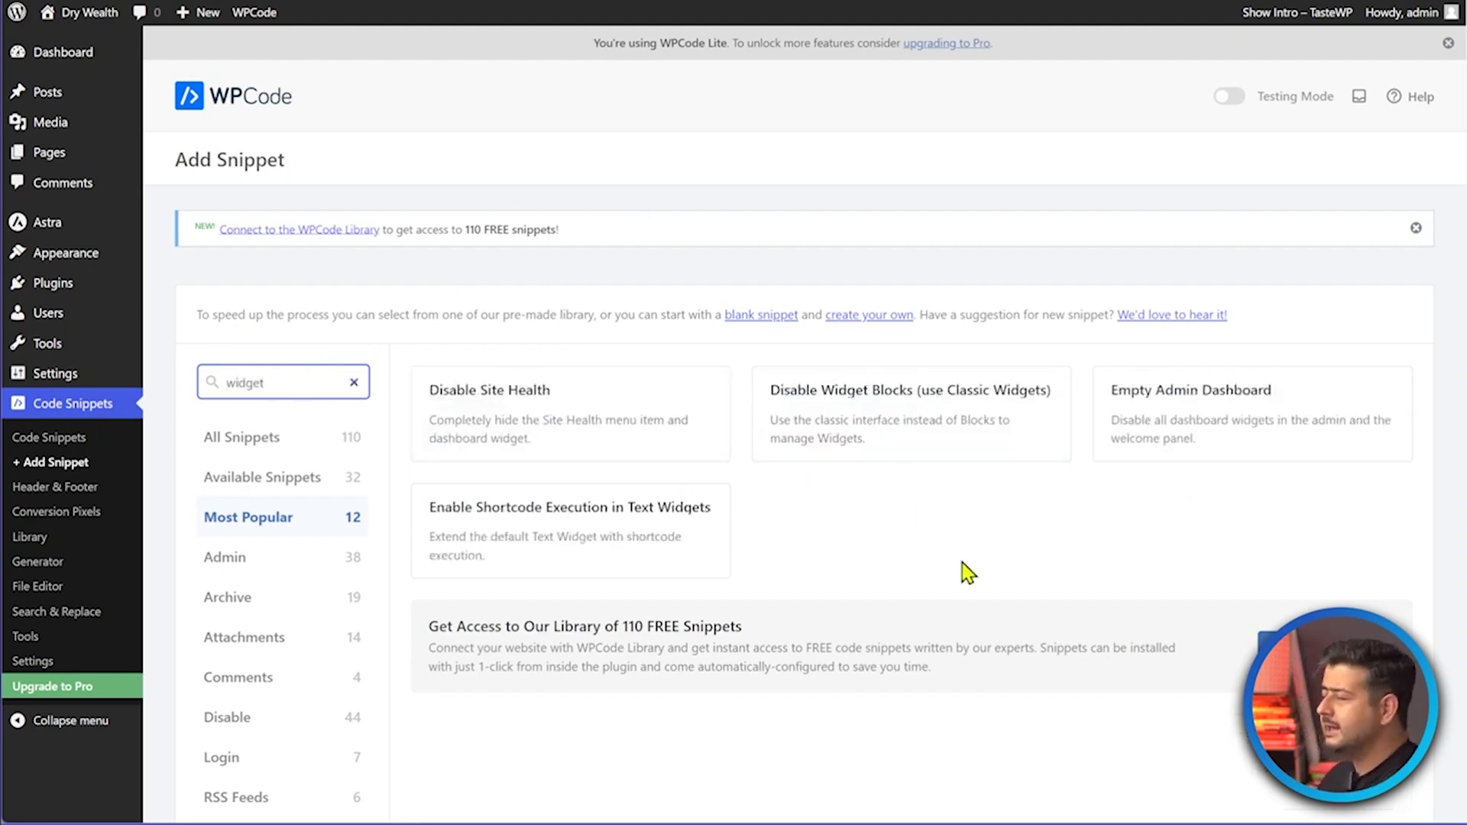
{"action": "mouse_move", "coordinate": [776, 394]}
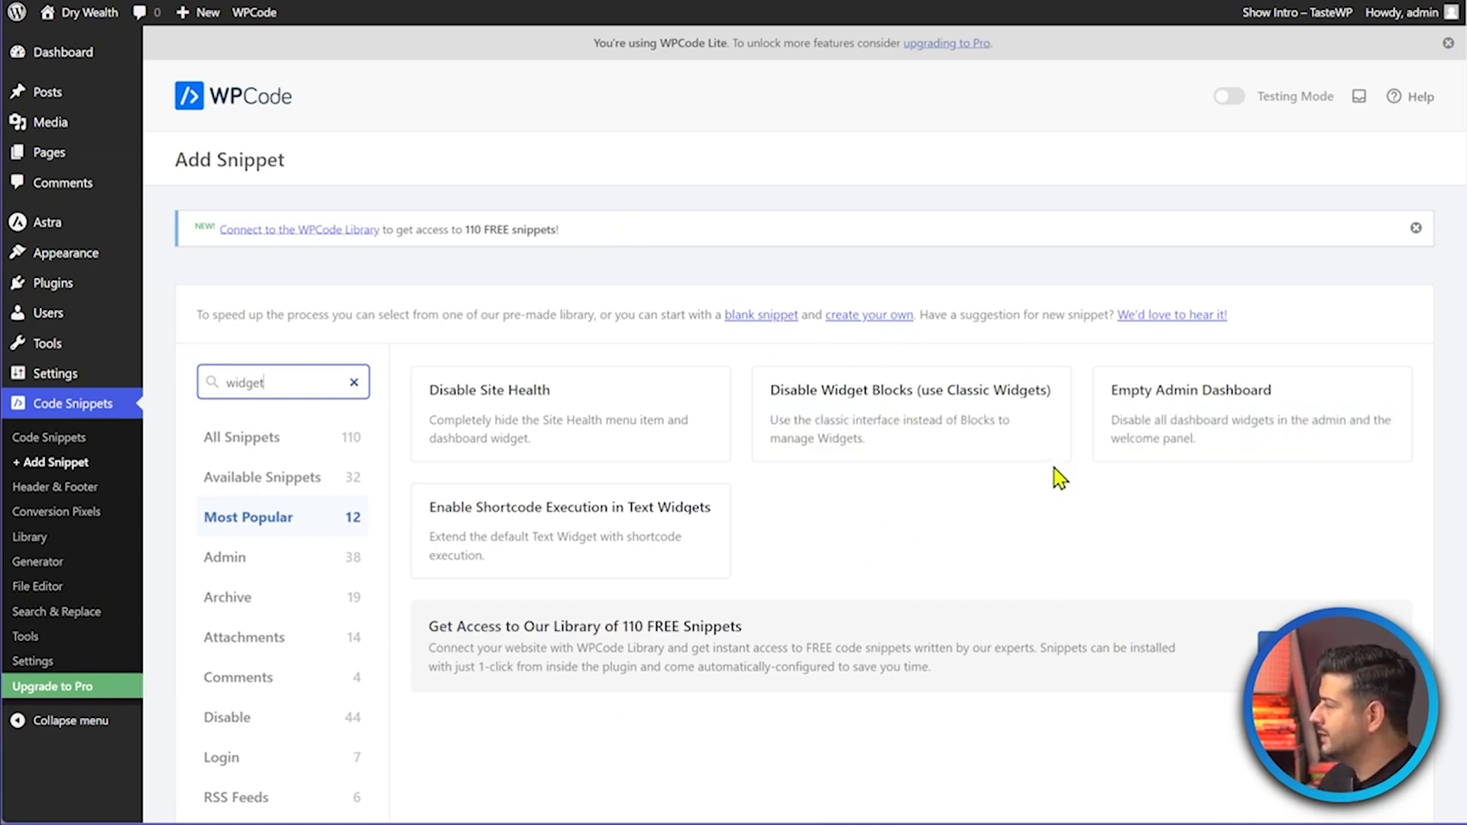
{"action": "mouse_move", "coordinate": [781, 386]}
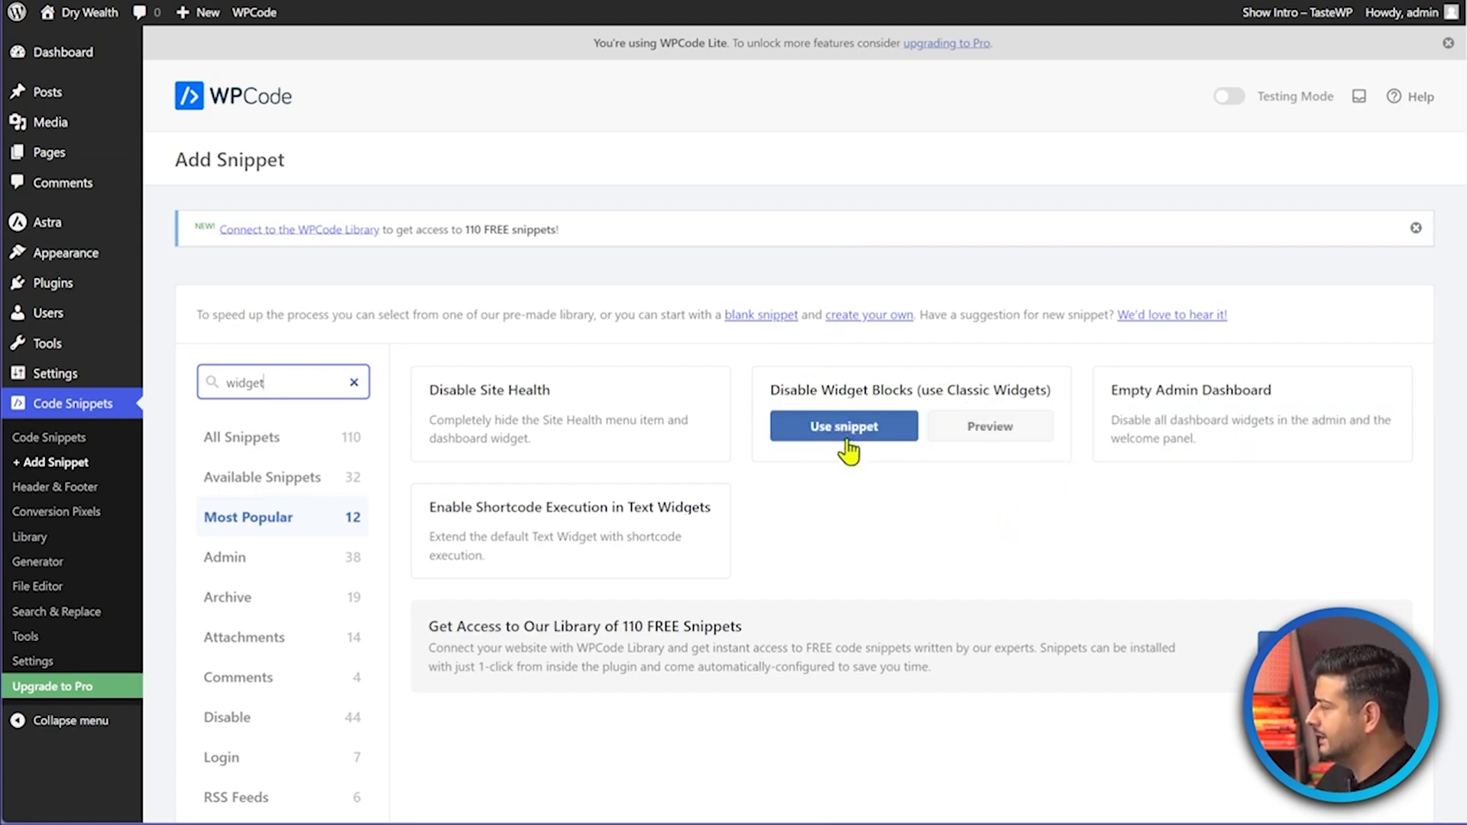
Use the Disable Widget Blocks snippet and review its add_filter code.
{"action": "left_click", "coordinate": [879, 437]}
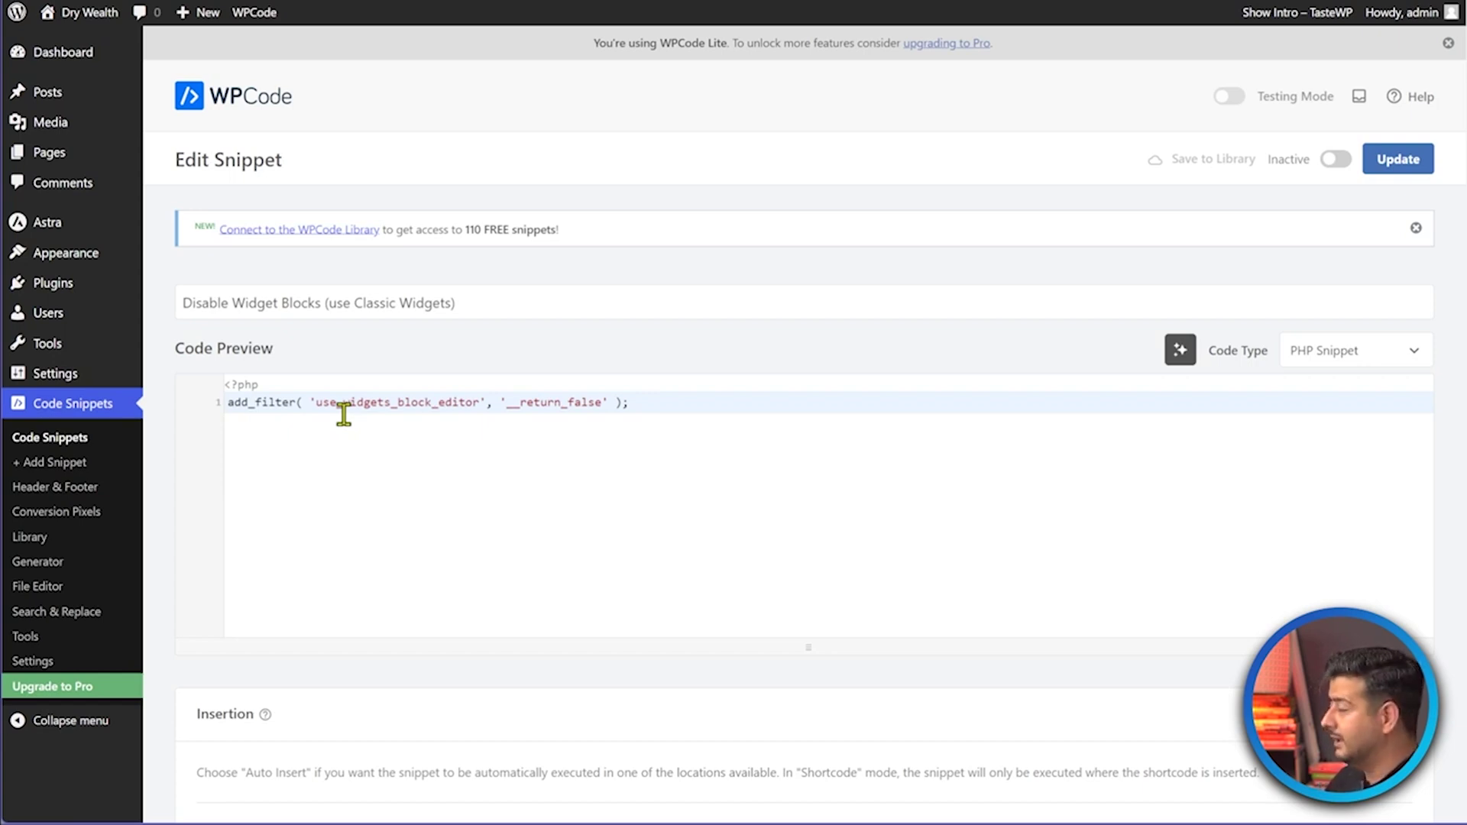
{"action": "scroll", "coordinate": [768, 378], "scroll_direction": "down", "scroll_amount": 5}
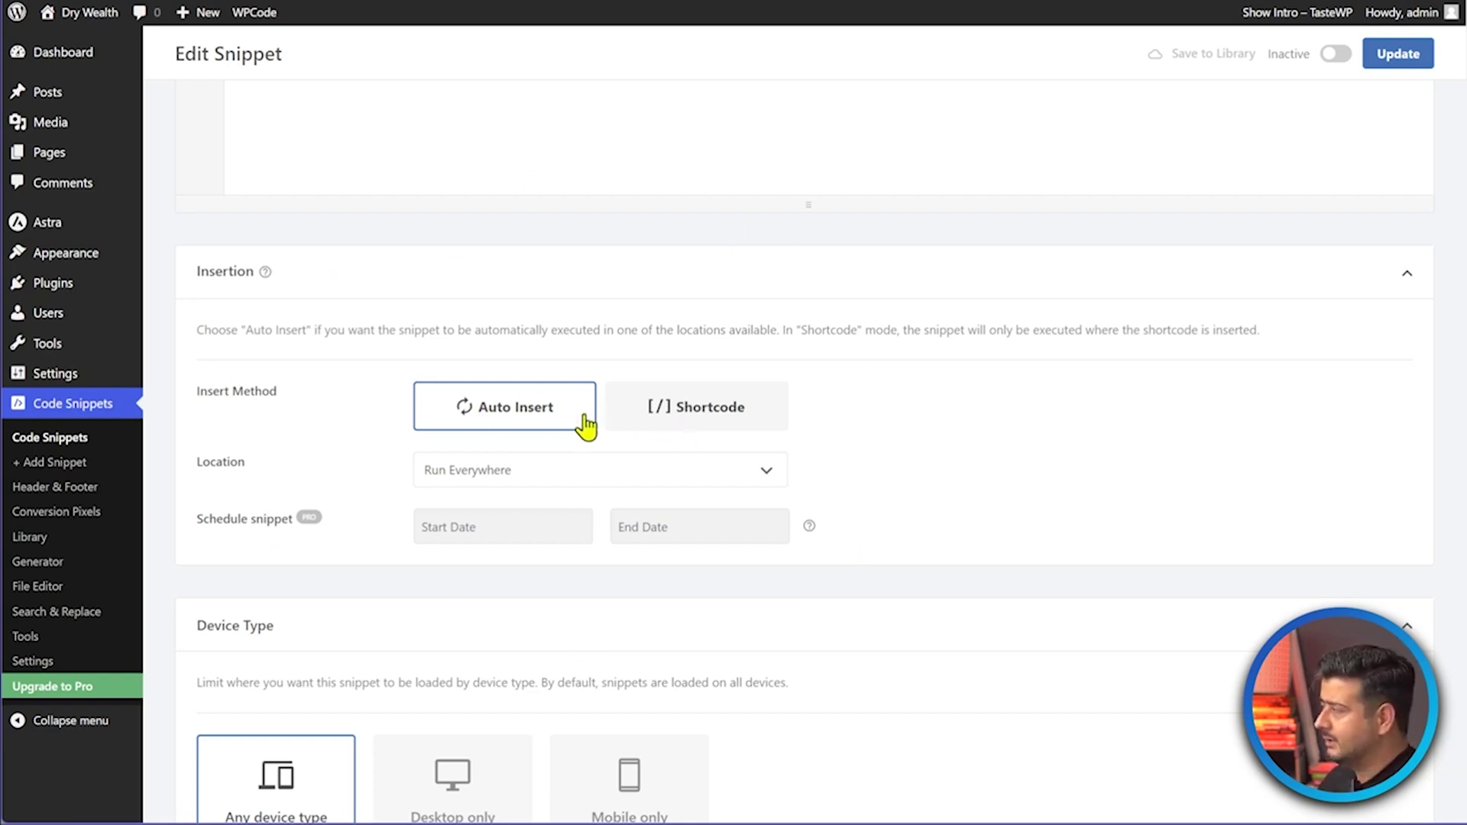
{"action": "scroll", "coordinate": [993, 409], "scroll_direction": "down", "scroll_amount": 4}
{"action": "scroll", "coordinate": [976, 420], "scroll_direction": "down", "scroll_amount": 6}
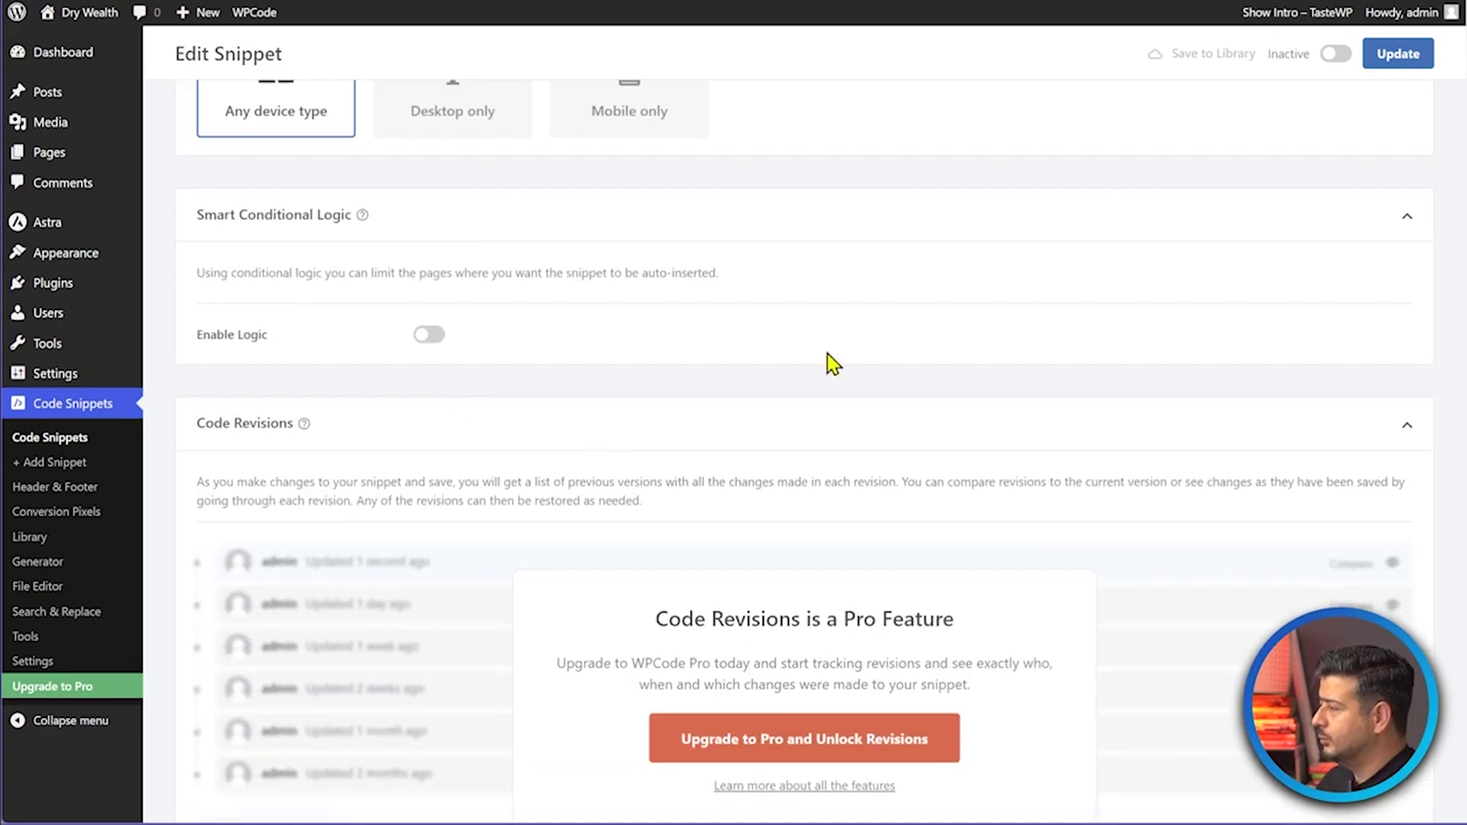
{"action": "scroll", "coordinate": [933, 364], "scroll_direction": "down", "scroll_amount": 3}
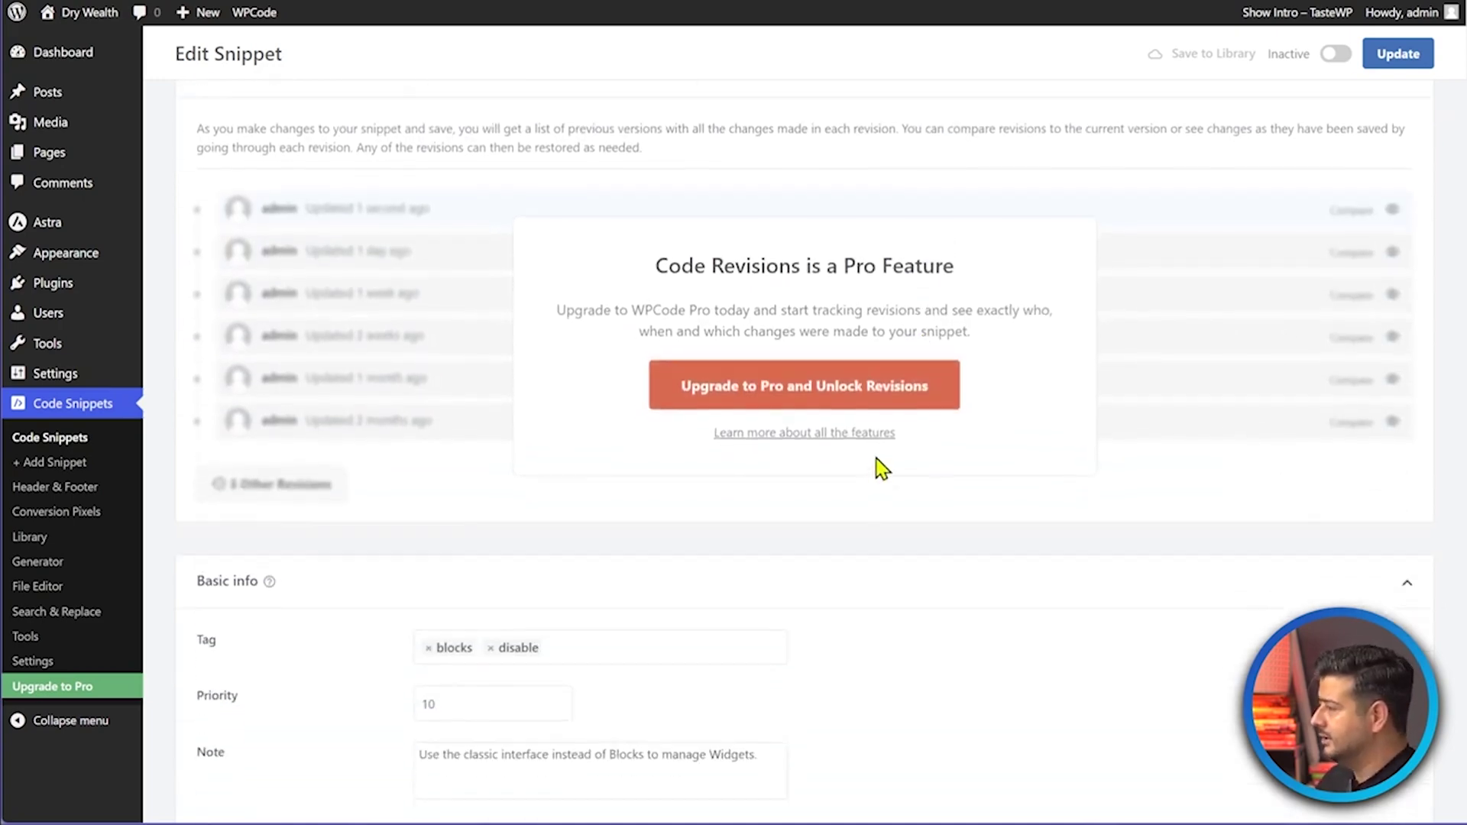
{"action": "scroll", "coordinate": [1028, 483], "scroll_direction": "up", "scroll_amount": 6}
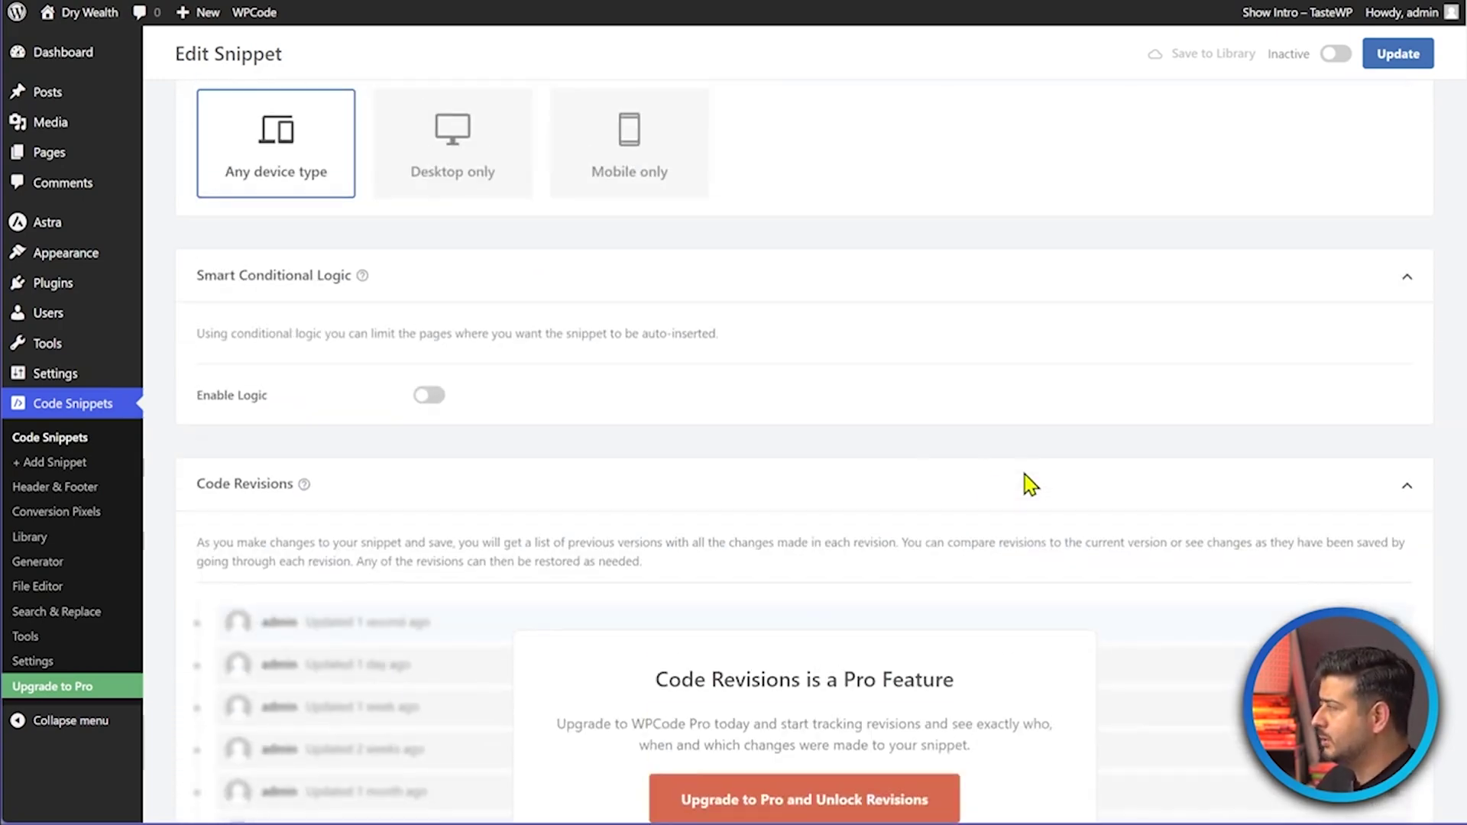
{"action": "scroll", "coordinate": [933, 425], "scroll_direction": "down", "scroll_amount": 4}
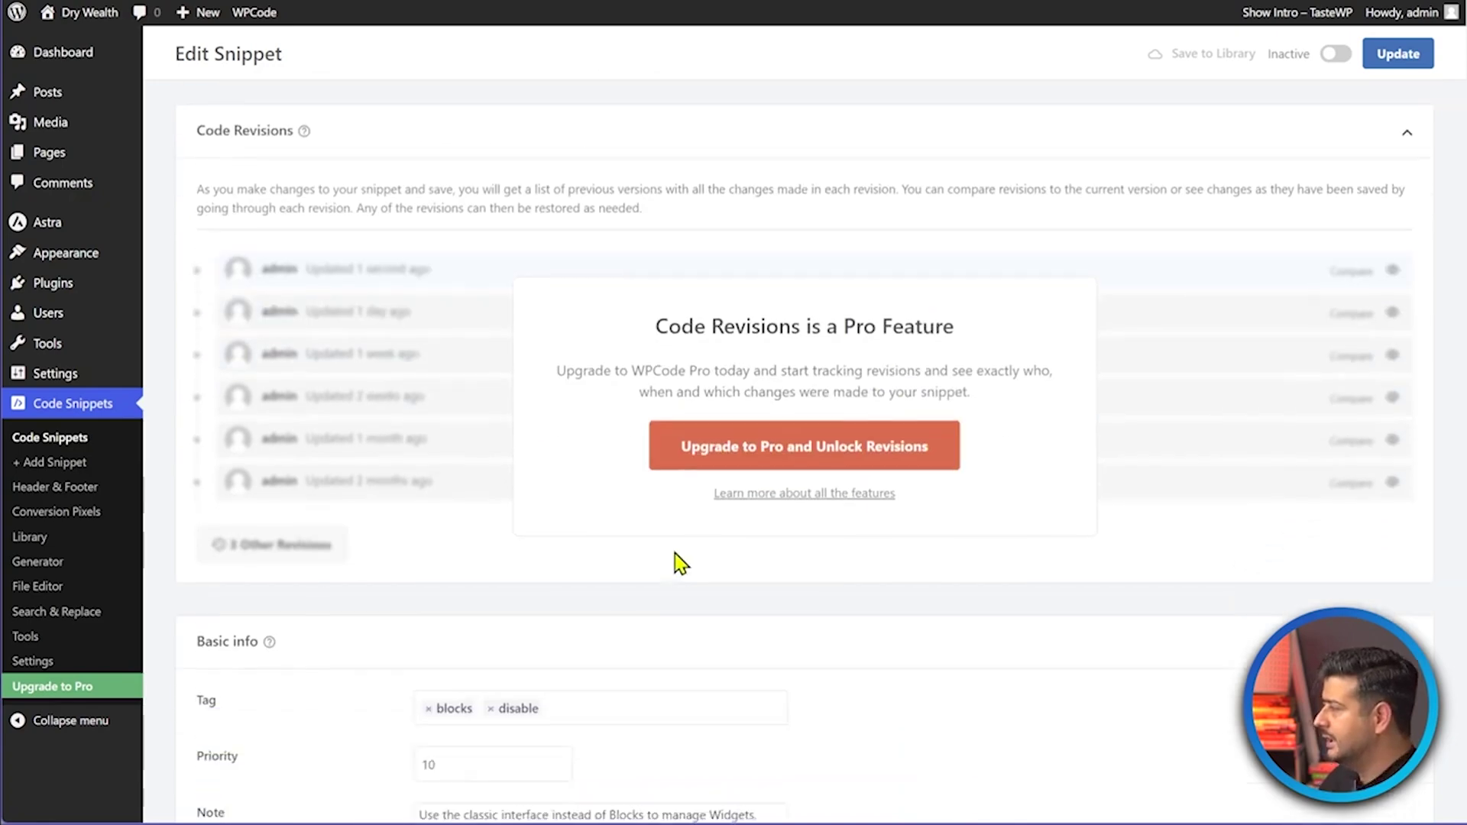
{"action": "scroll", "coordinate": [845, 518], "scroll_direction": "up", "scroll_amount": 5}
{"action": "scroll", "coordinate": [916, 417], "scroll_direction": "up", "scroll_amount": 4}
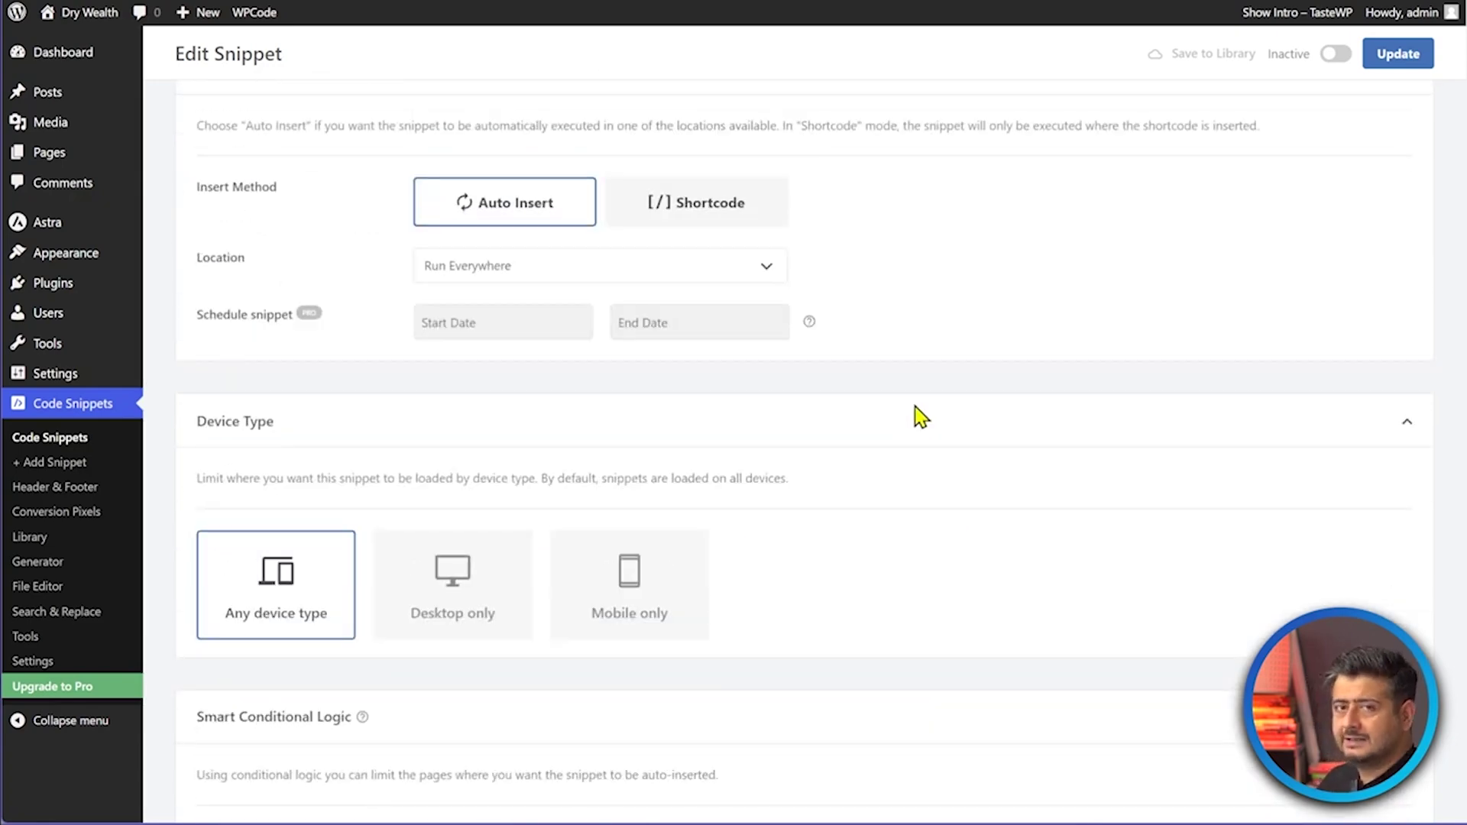
{"action": "scroll", "coordinate": [920, 416], "scroll_direction": "up", "scroll_amount": 4}
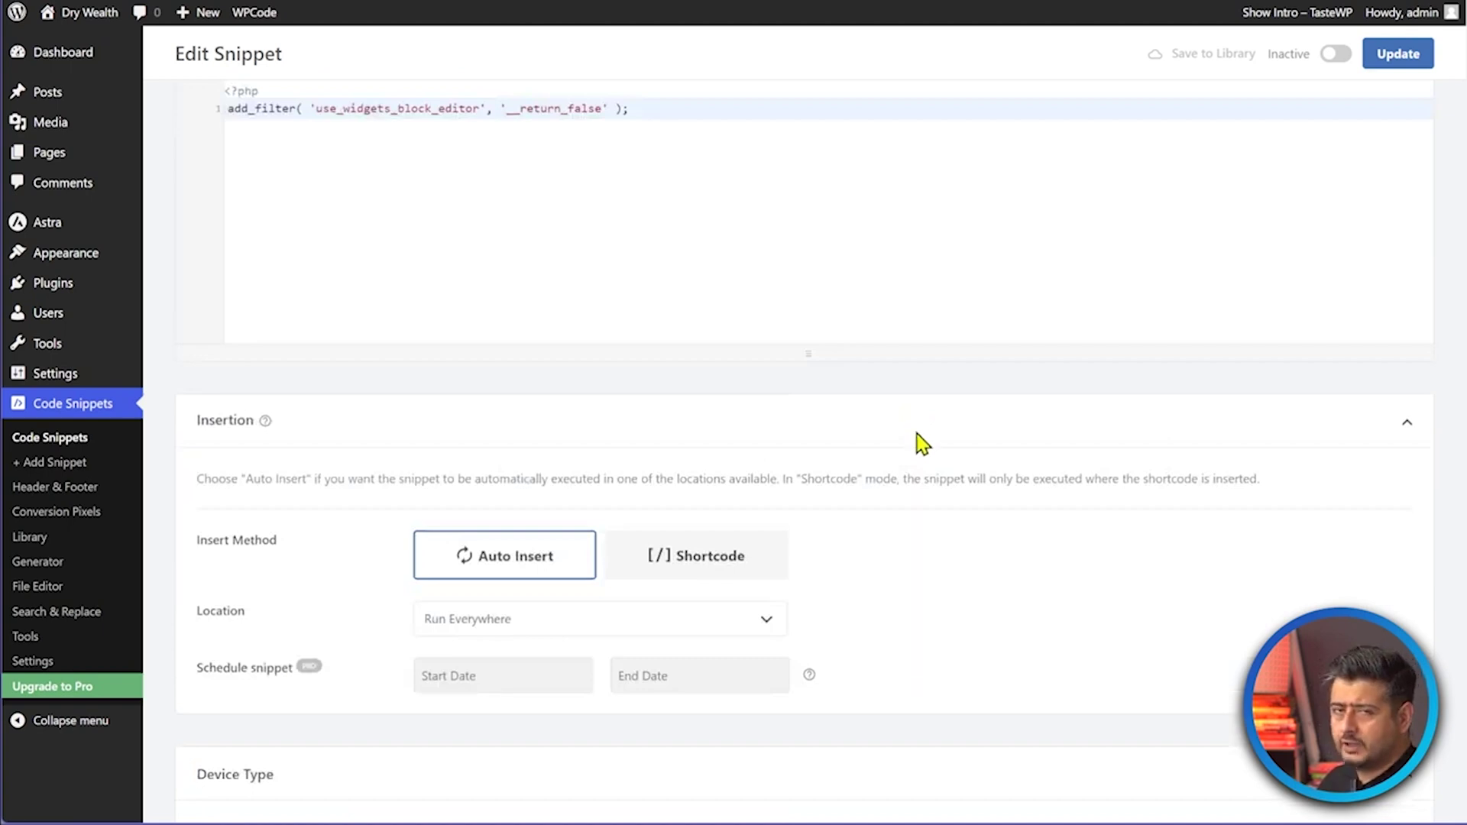
{"action": "scroll", "coordinate": [1100, 462], "scroll_direction": "up", "scroll_amount": 4}
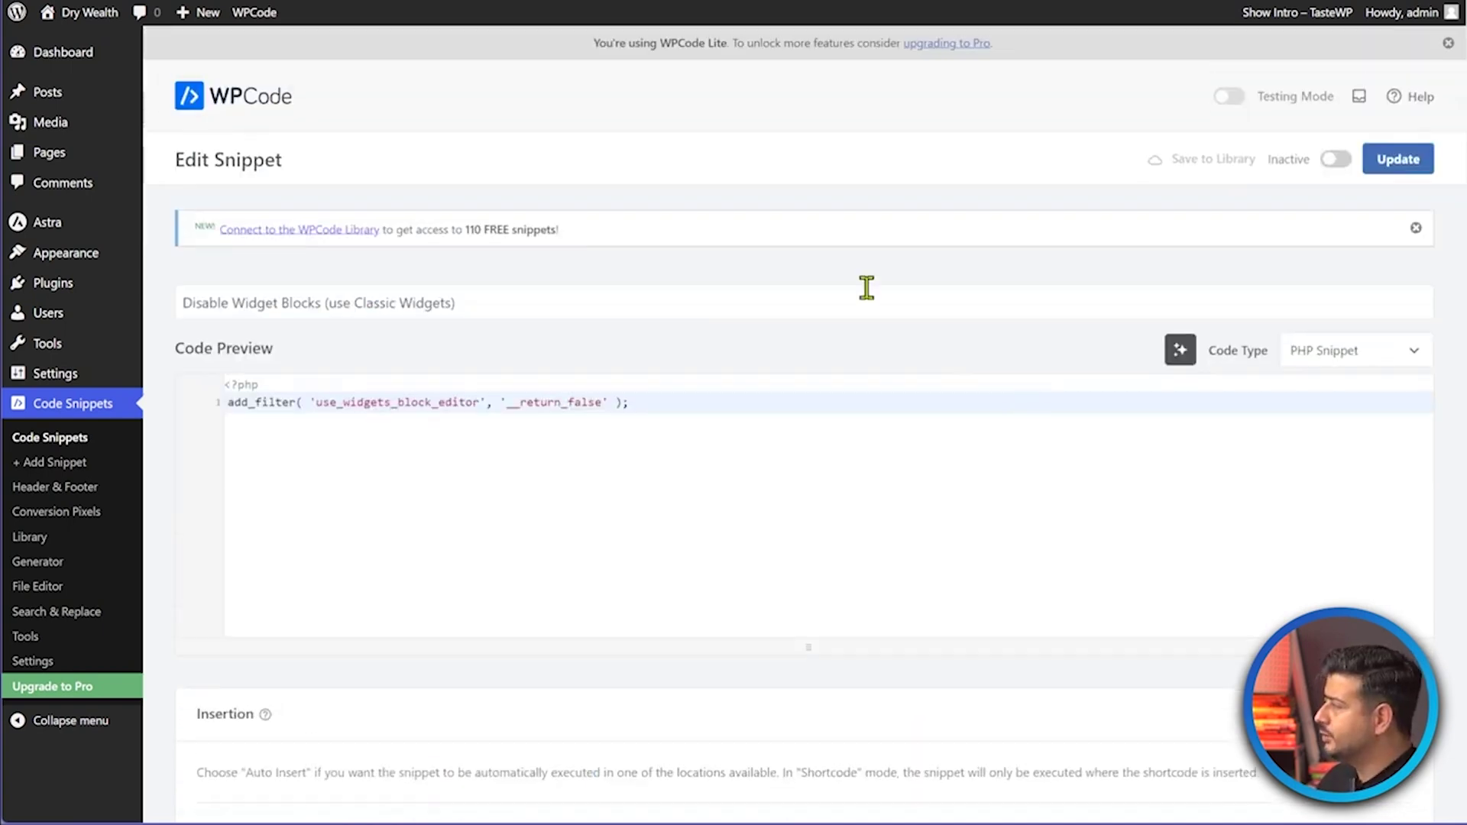
Activate the snippet and dismiss the 'Snippet updated' and WPCode Library notices.
{"action": "left_click", "coordinate": [1331, 160]}
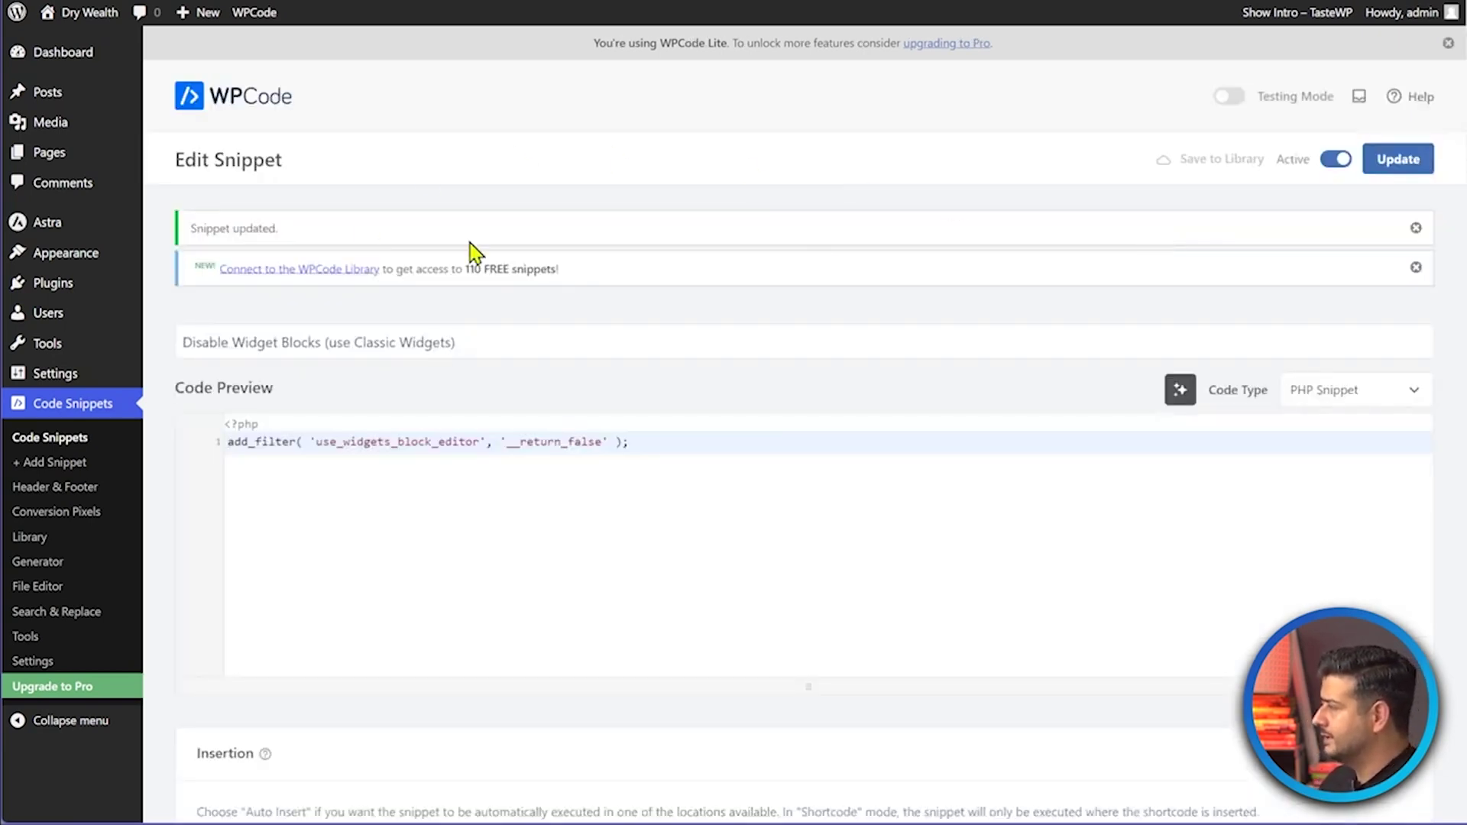
{"action": "left_click", "coordinate": [1415, 228]}
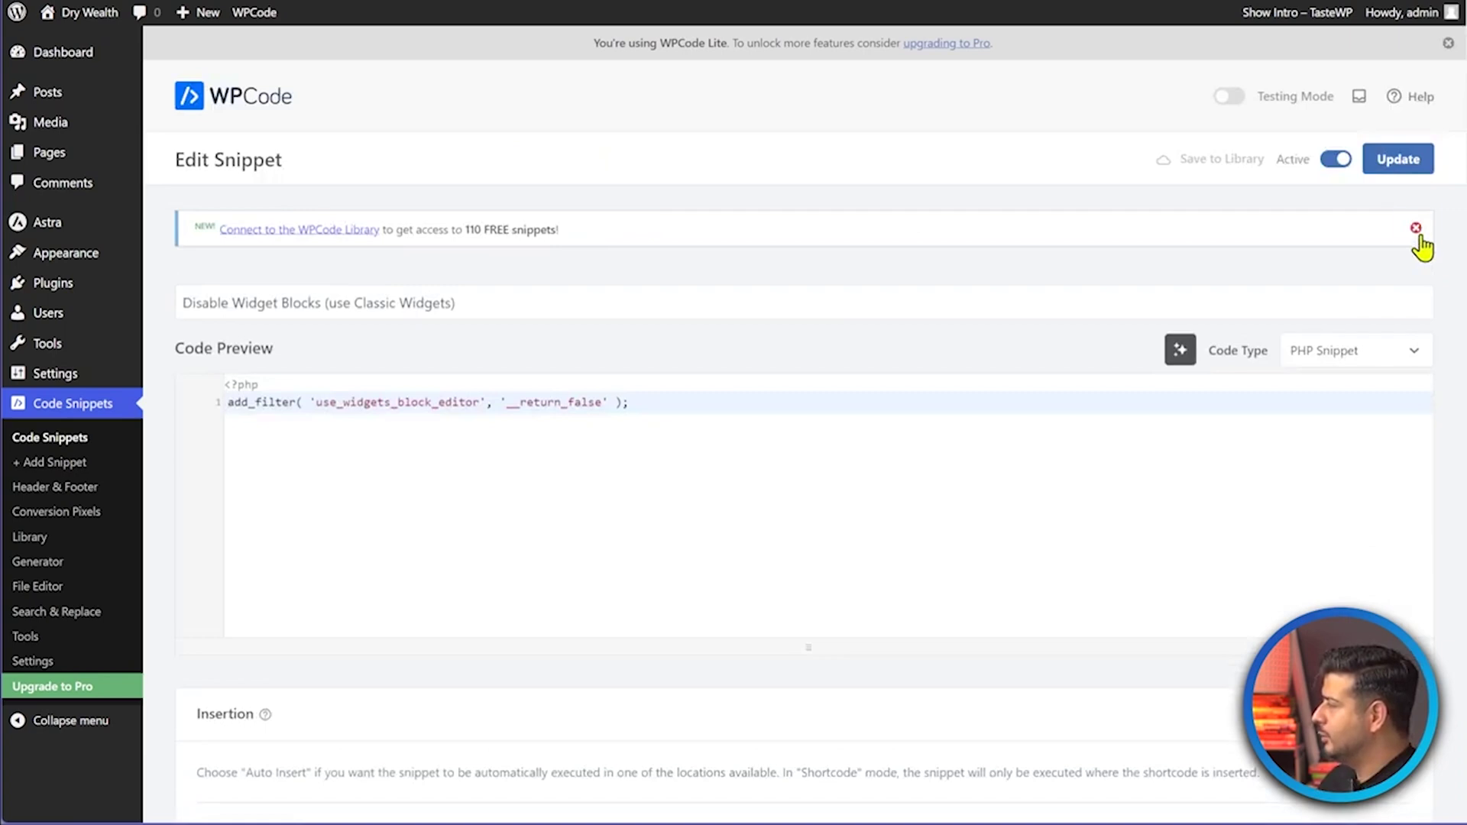
{"action": "left_click", "coordinate": [1416, 228]}
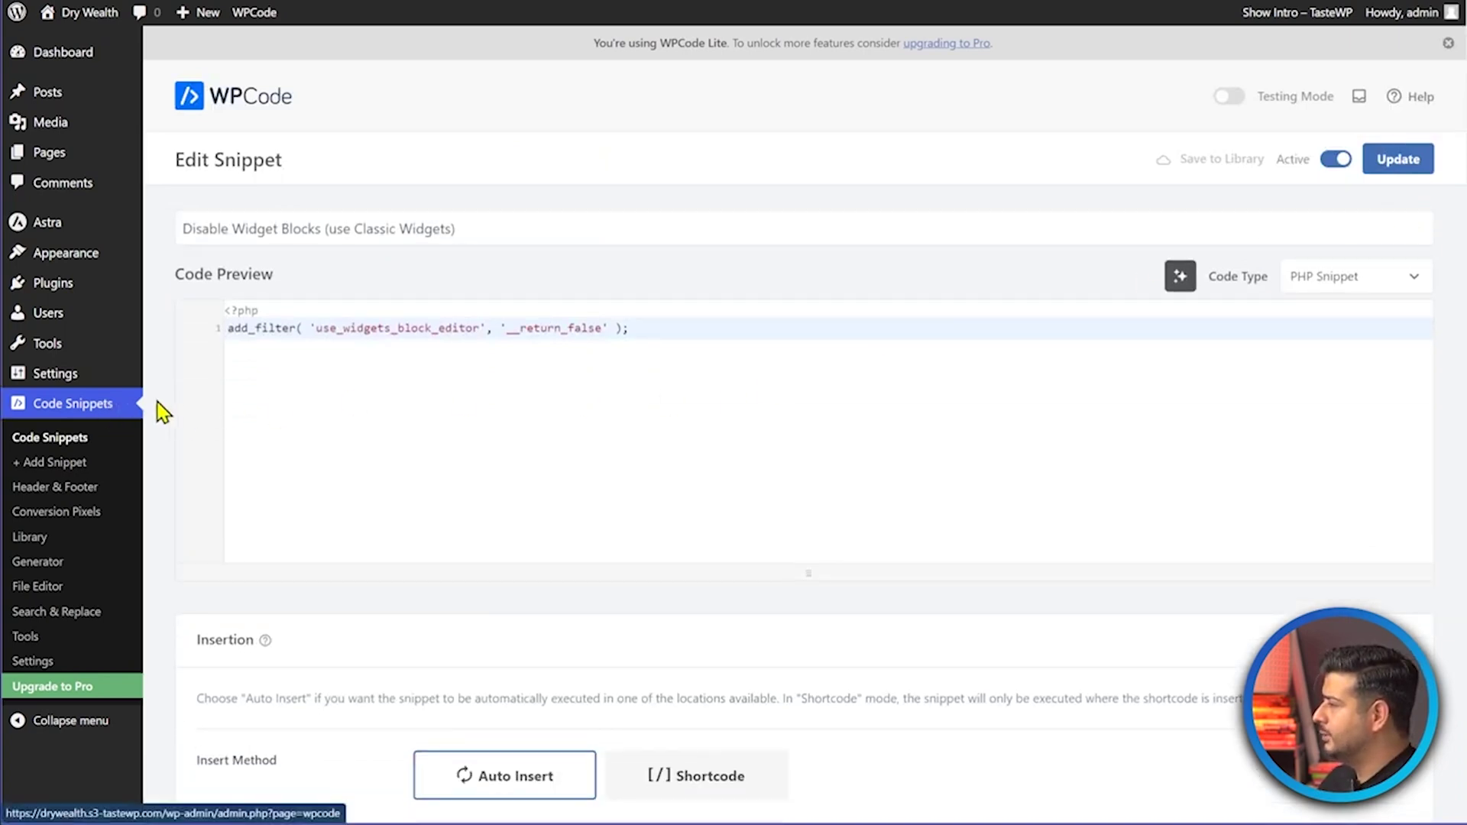
Return to All Snippets, where Disable Widget Blocks is the only active snippet of three.
{"action": "left_click", "coordinate": [34, 437]}
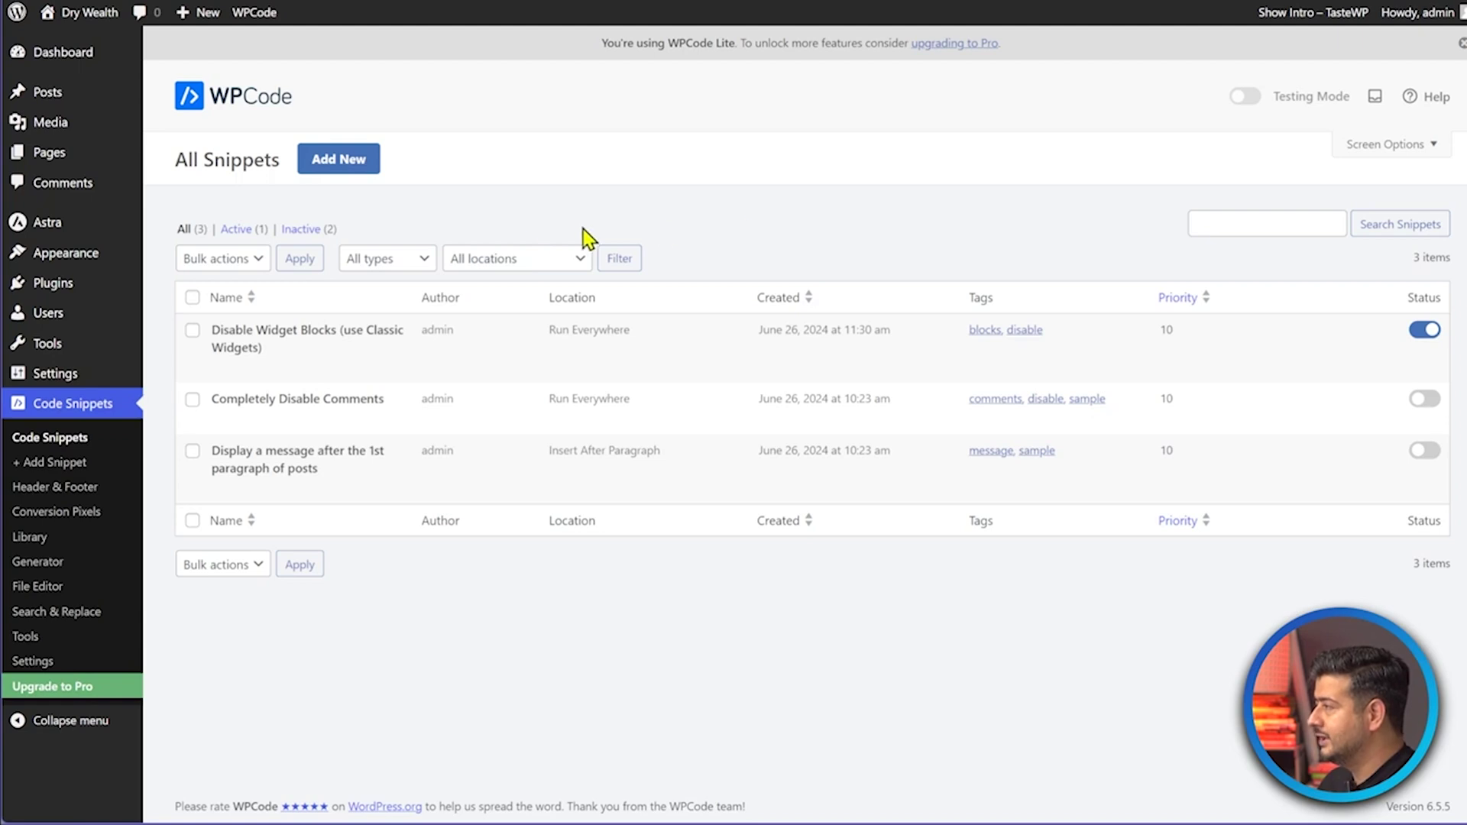
On the classic Widgets screen, replace Image with Navigation Menu in Main Sidebar and add Tag Cloud to Footer Bar Section 1.
{"action": "mouse_move", "coordinate": [84, 259]}
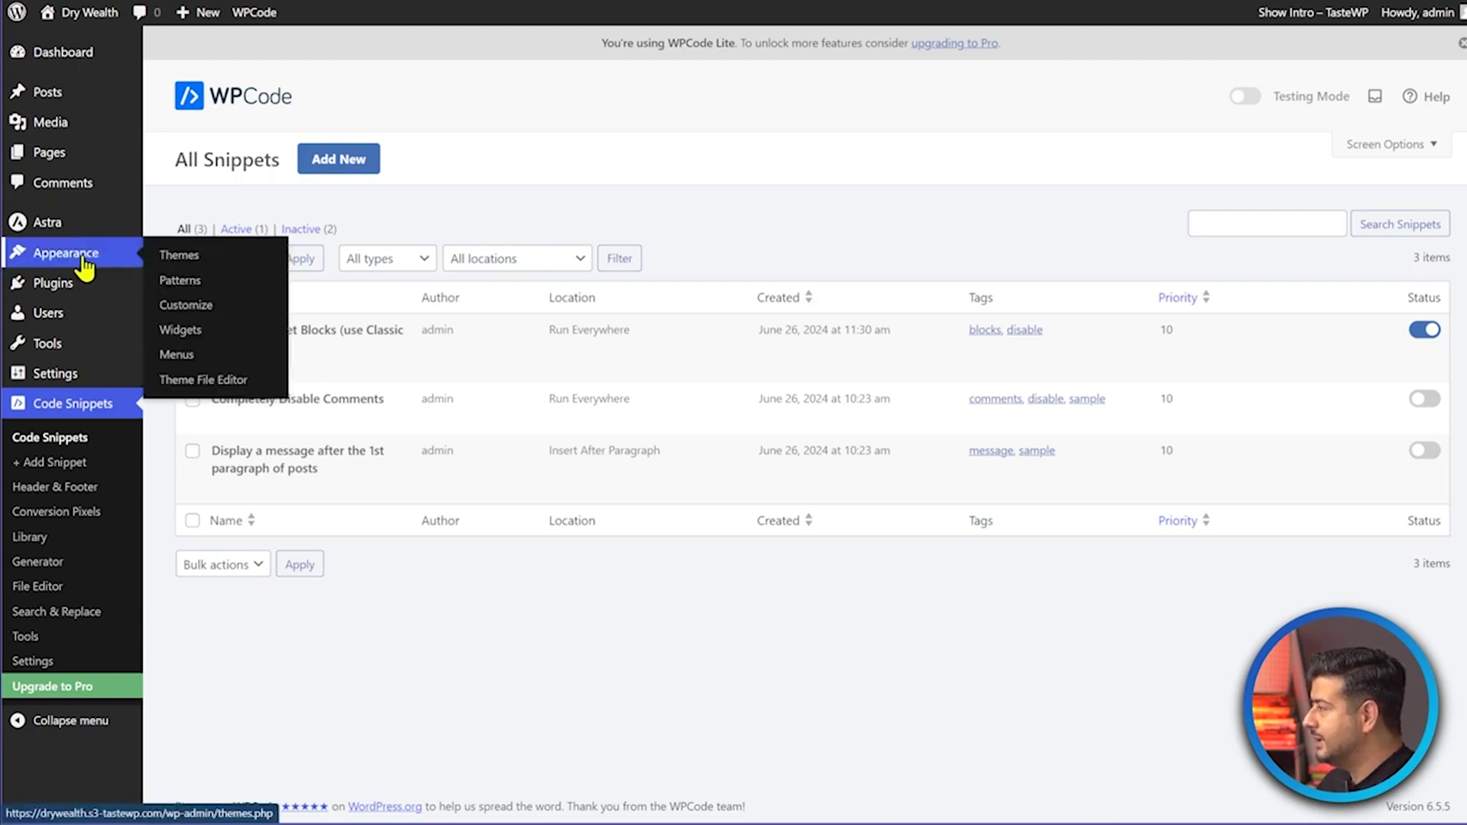
{"action": "left_click", "coordinate": [229, 336]}
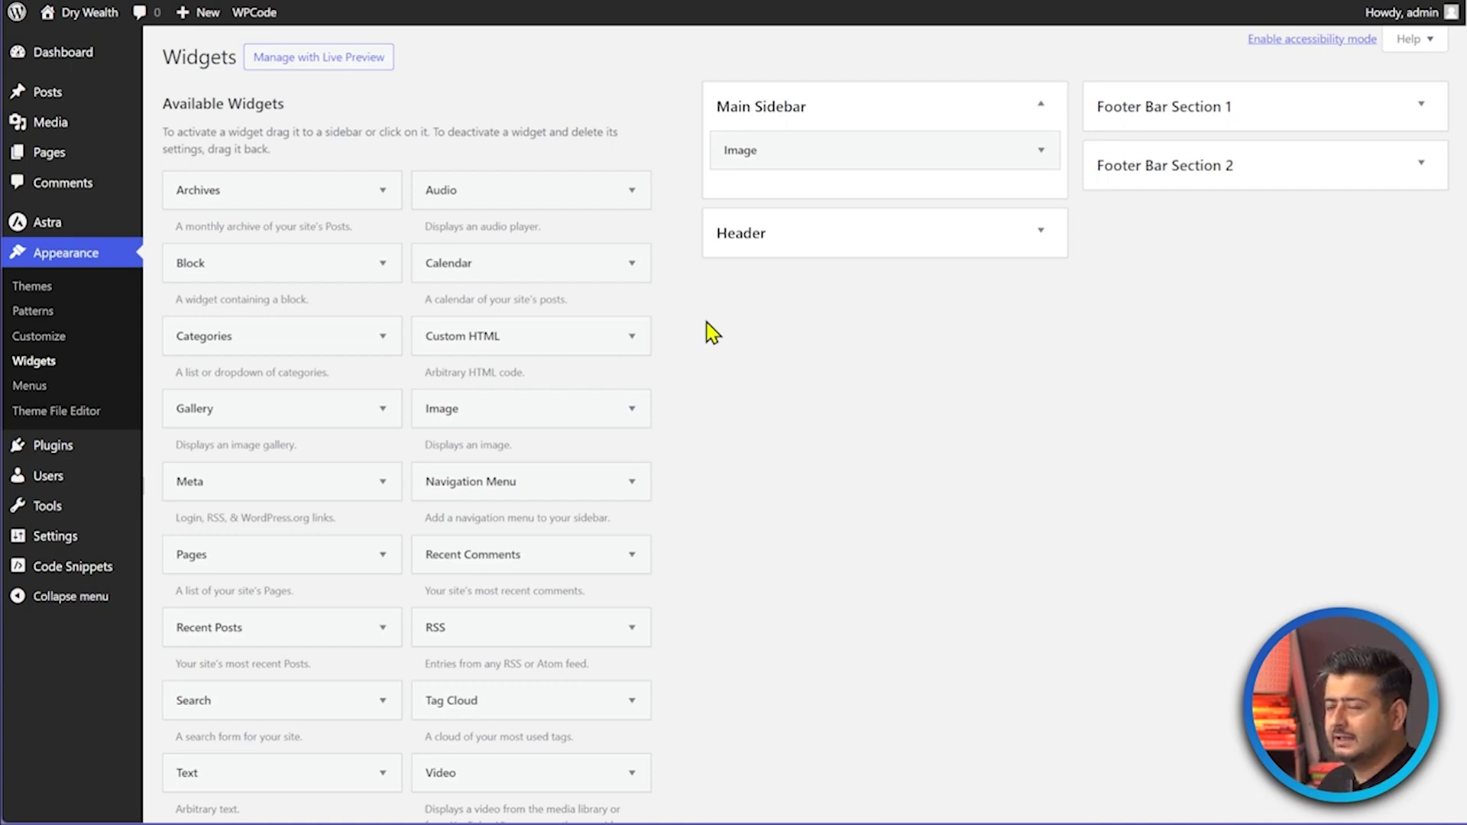
{"action": "left_click_drag", "start_coordinate": [759, 147], "coordinate": [501, 347]}
{"action": "left_click_drag", "start_coordinate": [484, 489], "coordinate": [840, 149]}
{"action": "left_click_drag", "start_coordinate": [452, 701], "coordinate": [1156, 130]}
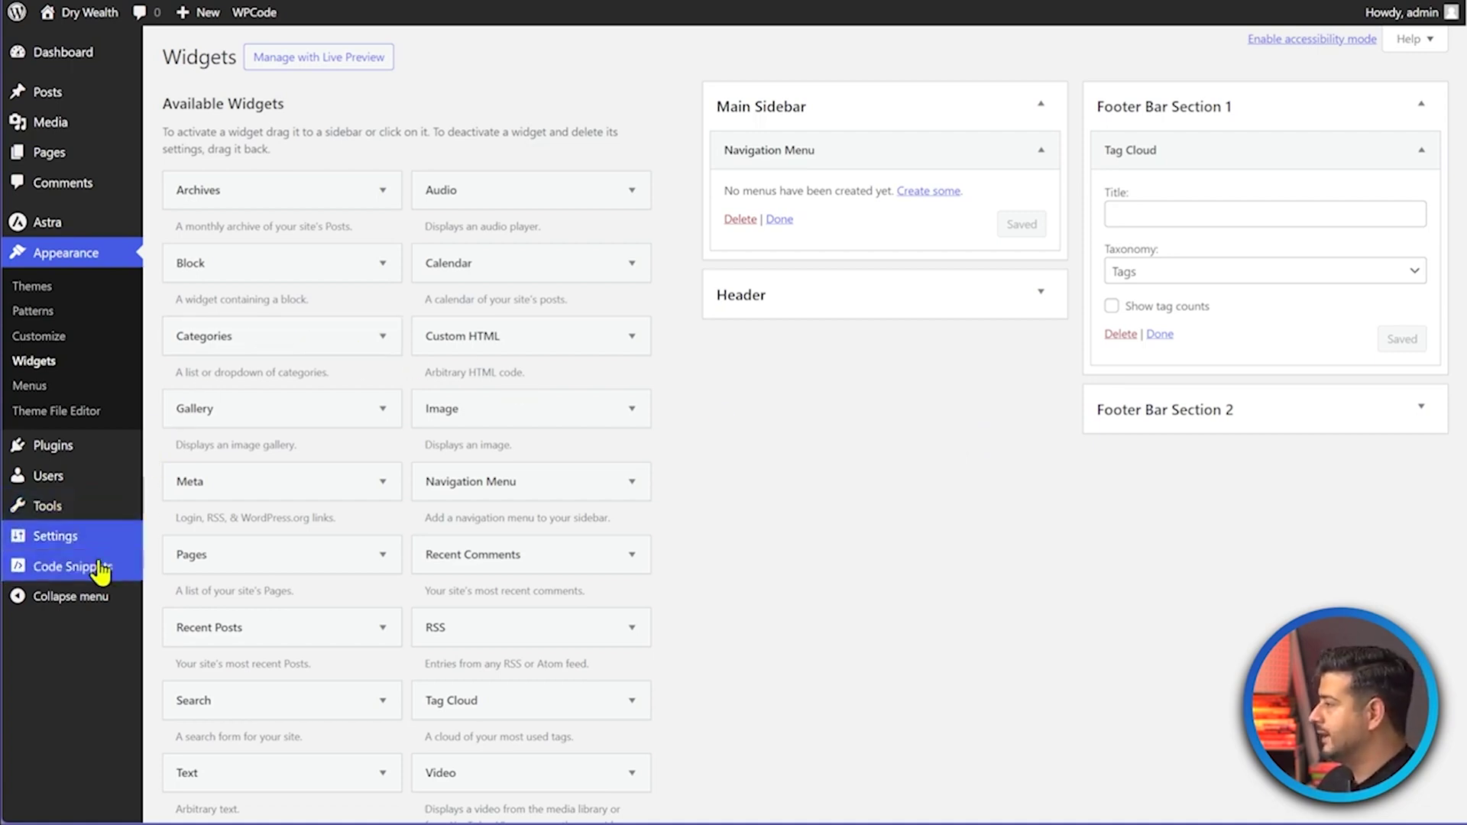
Turn off the Disable Widget Blocks snippet and check that Widgets reverts to the block editor.
{"action": "mouse_move", "coordinate": [97, 579]}
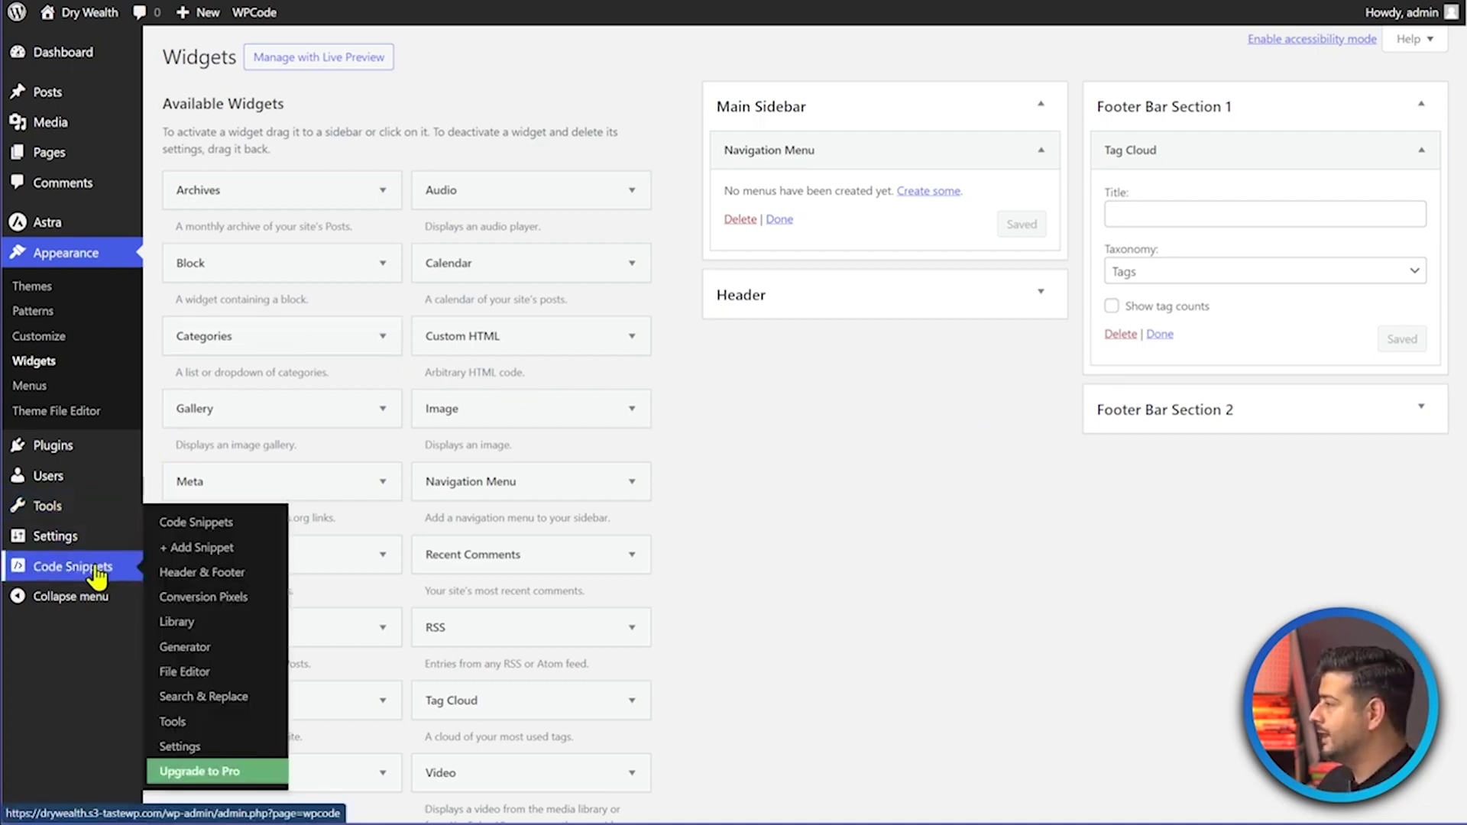
{"action": "left_click", "coordinate": [202, 527]}
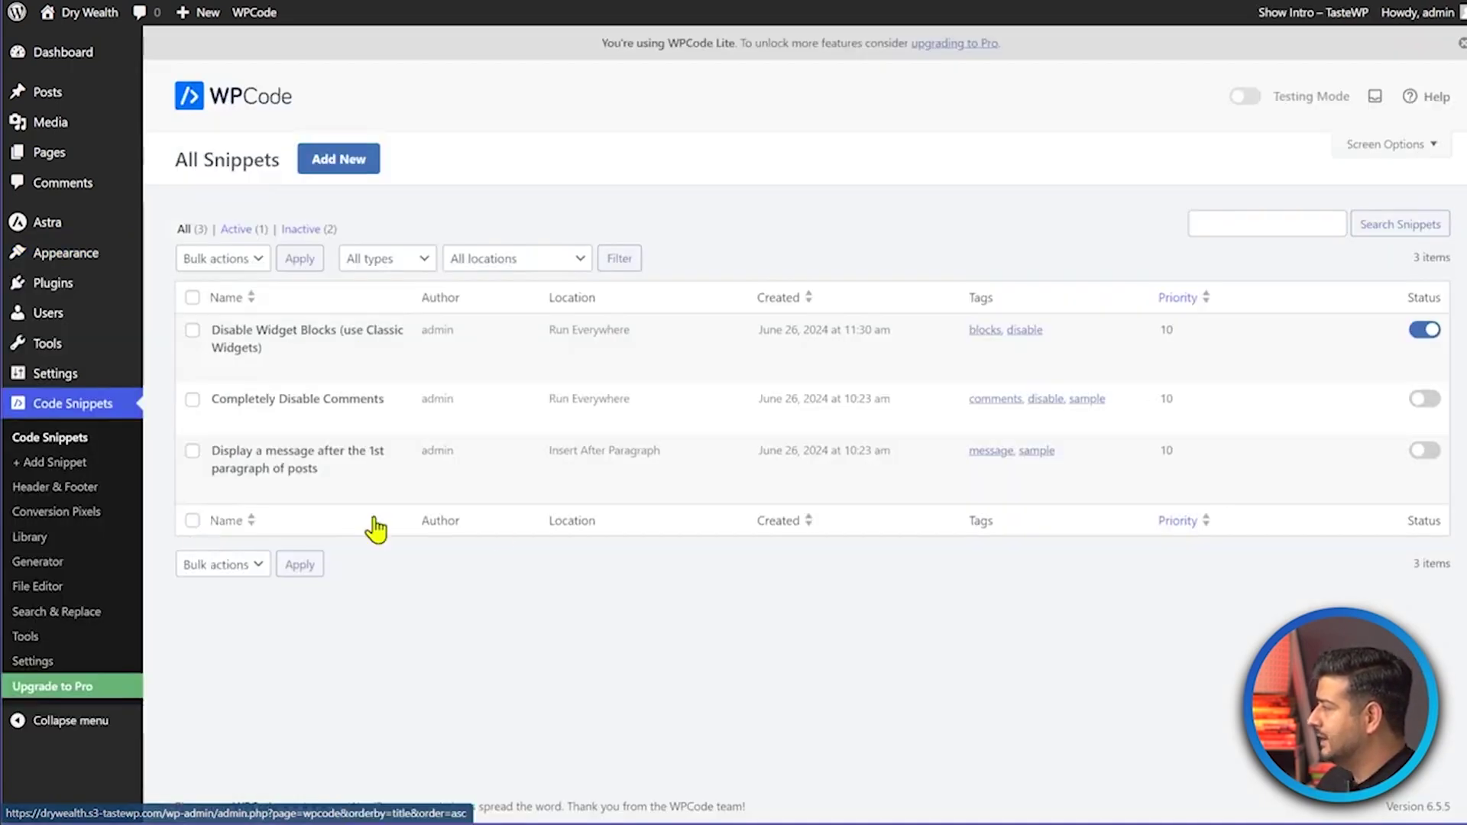
{"action": "left_click", "coordinate": [1424, 330]}
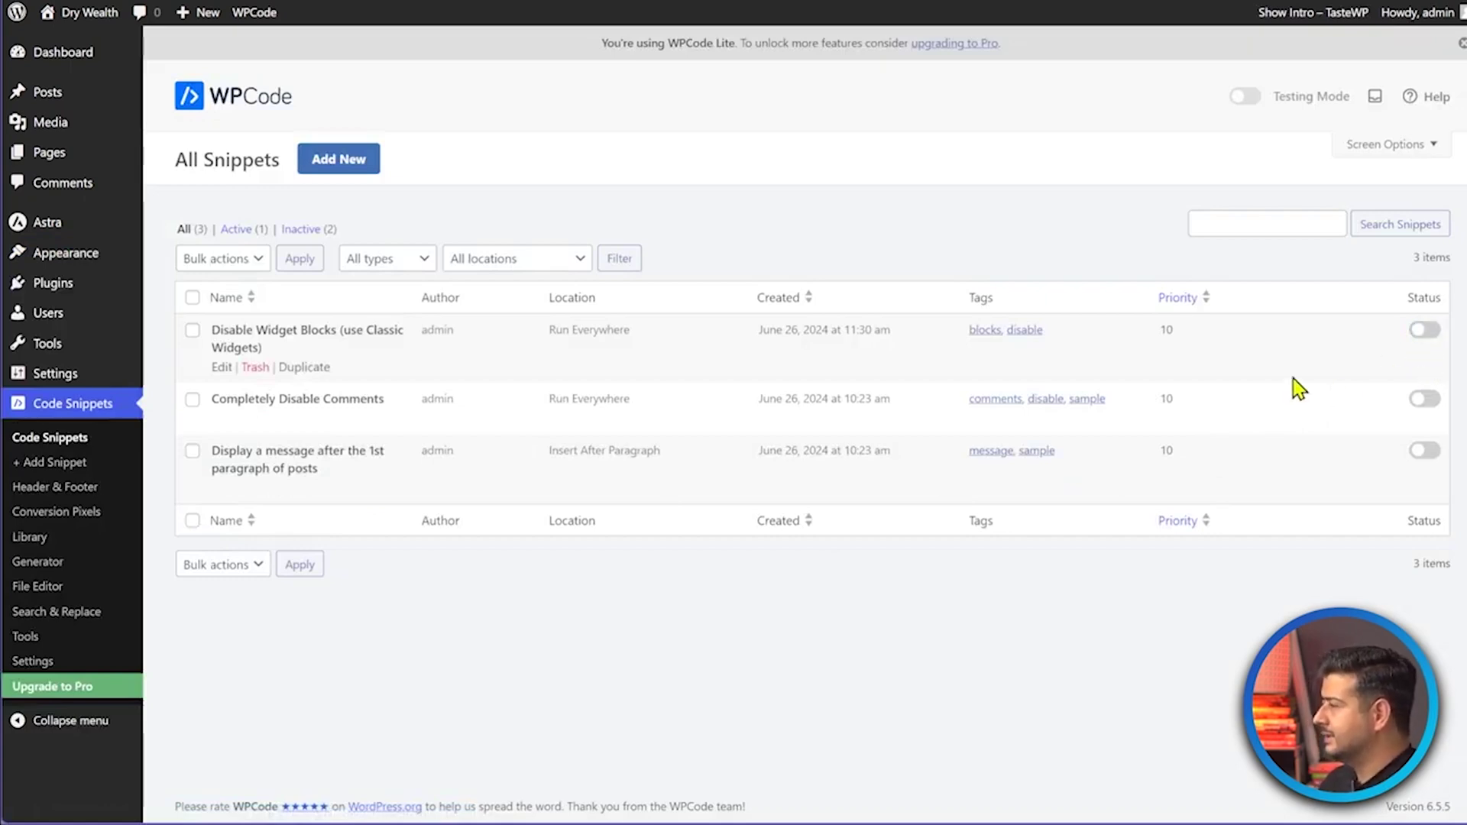
{"action": "mouse_move", "coordinate": [76, 258]}
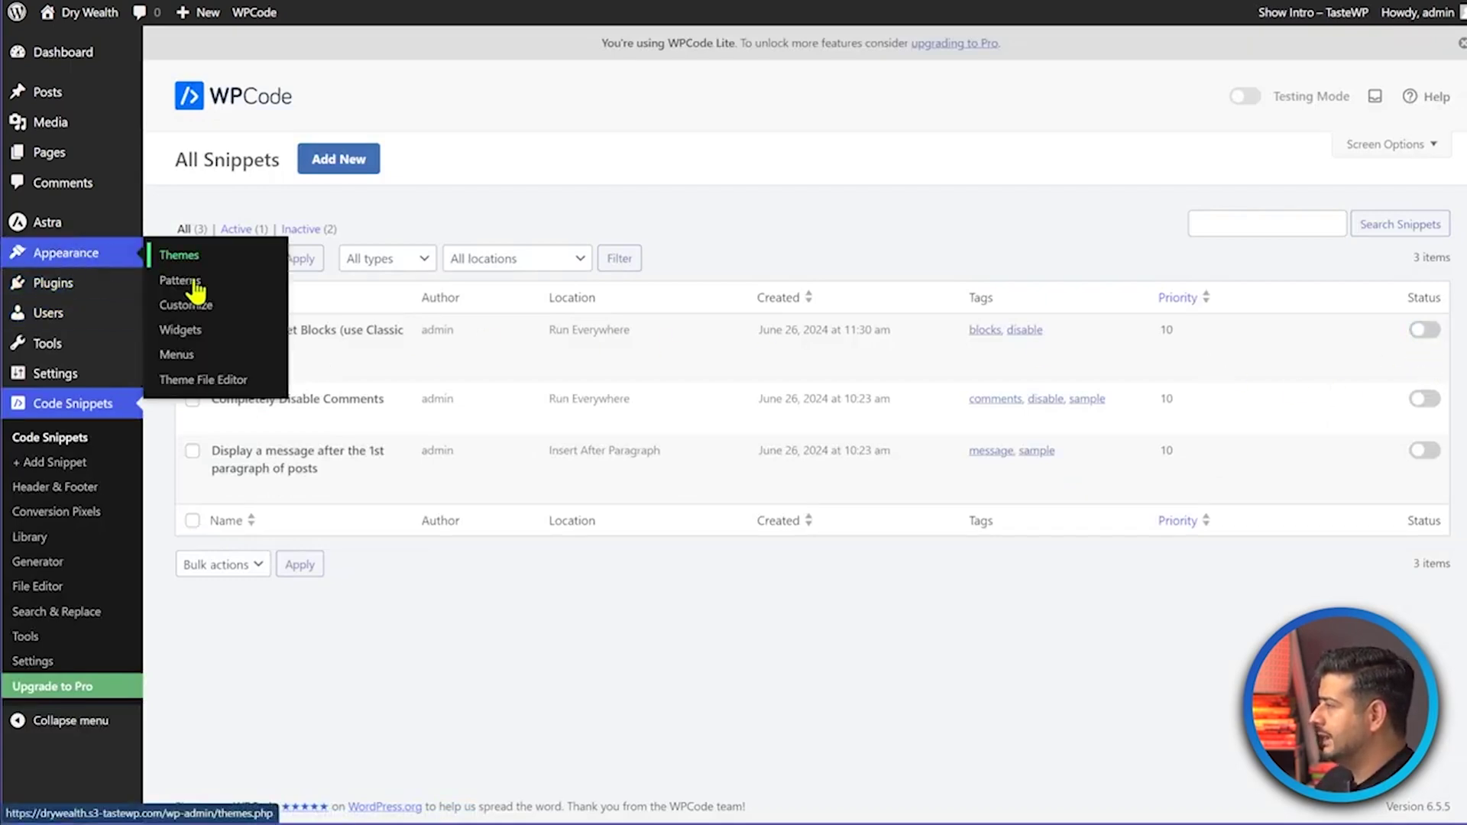
{"action": "left_click", "coordinate": [206, 335]}
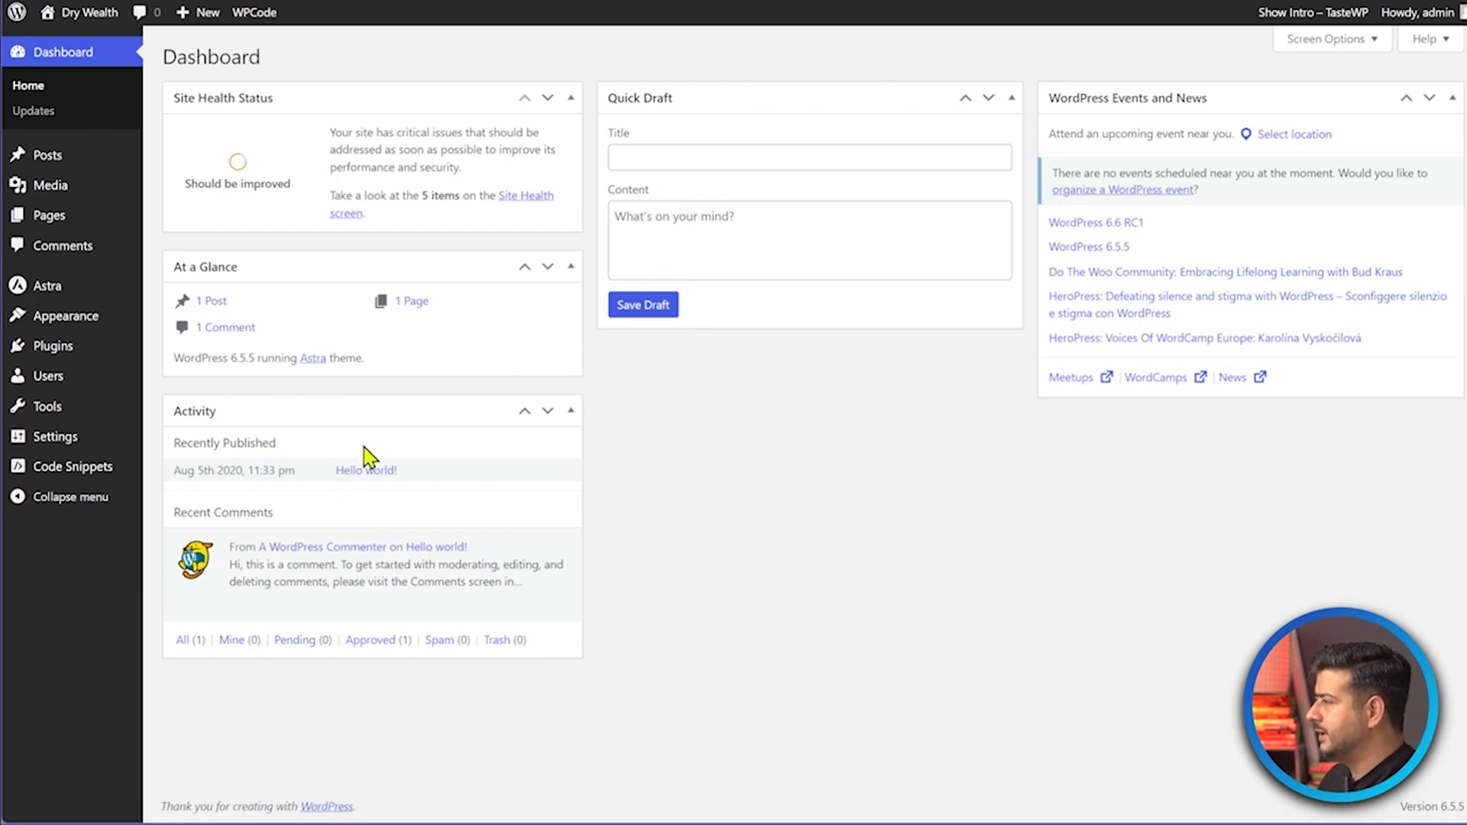
Confirm the Widgets screen now shows the block-based widget areas editor.
{"action": "mouse_move", "coordinate": [62, 321]}
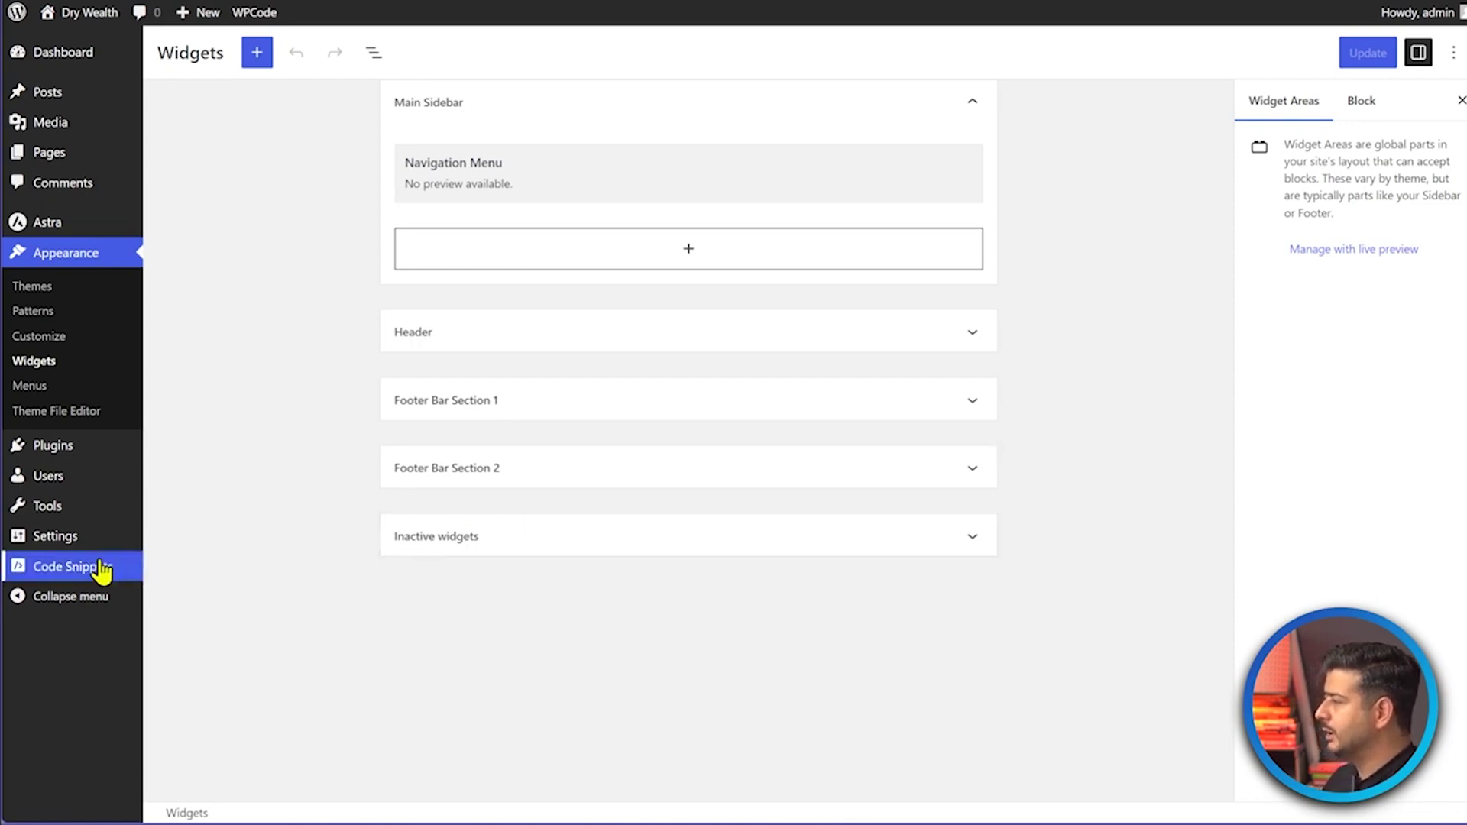
{"action": "mouse_move", "coordinate": [103, 569]}
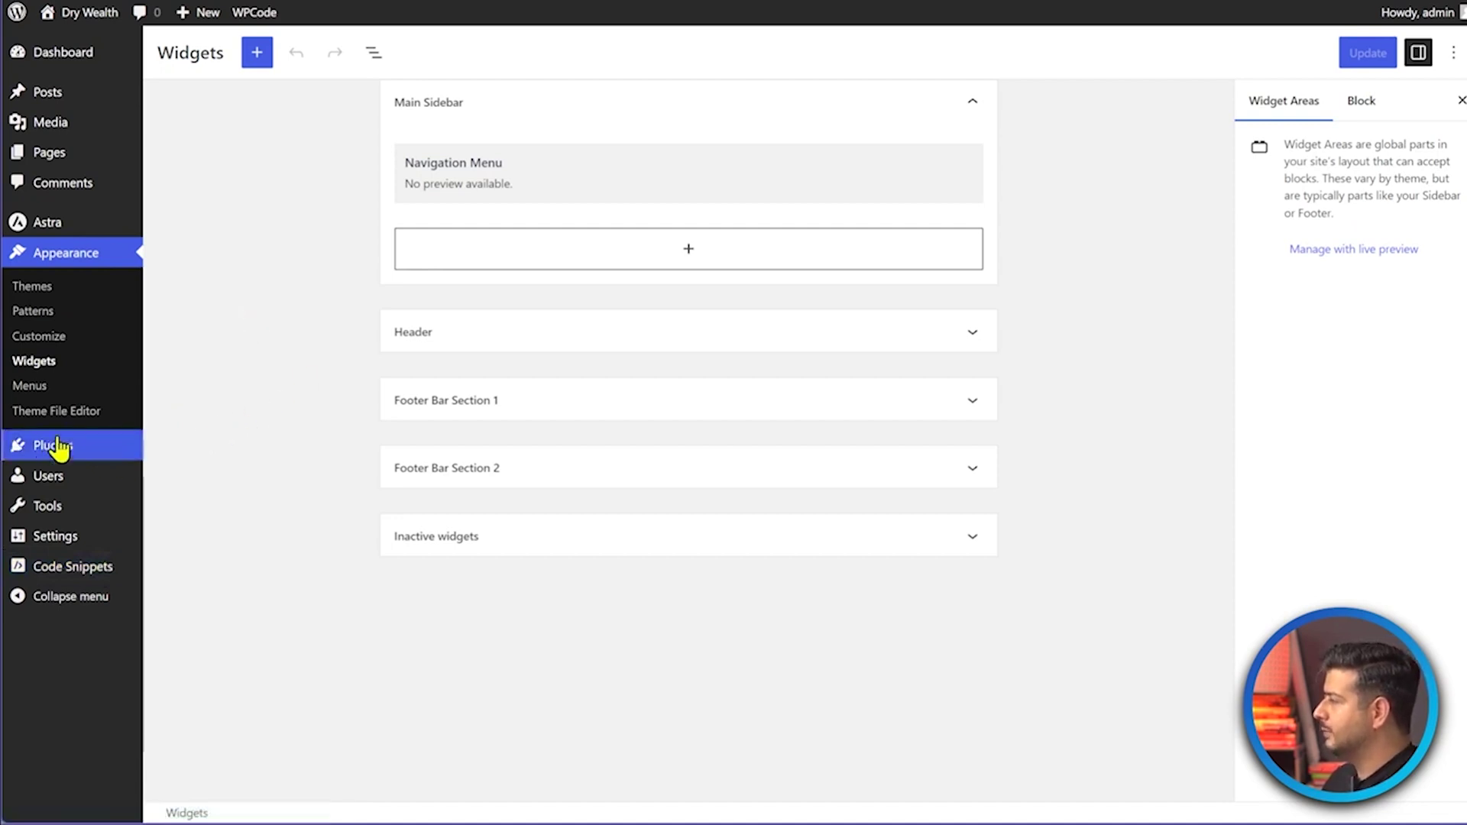
Search the plugin directory for 'classic widgets' and install the Classic Widgets plugin.
{"action": "mouse_move", "coordinate": [67, 456]}
{"action": "left_click", "coordinate": [233, 480]}
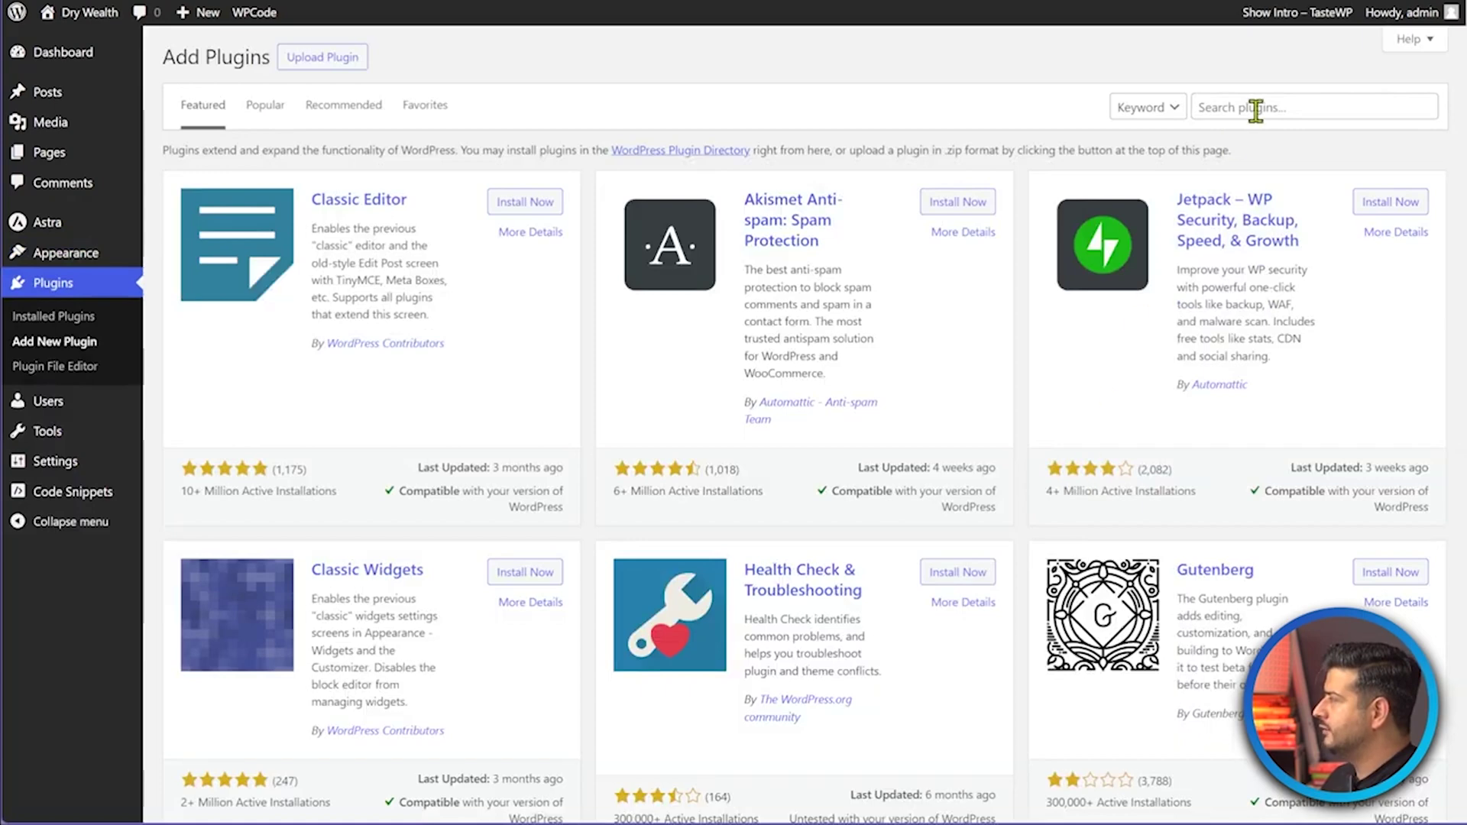
{"action": "left_click", "coordinate": [1256, 109]}
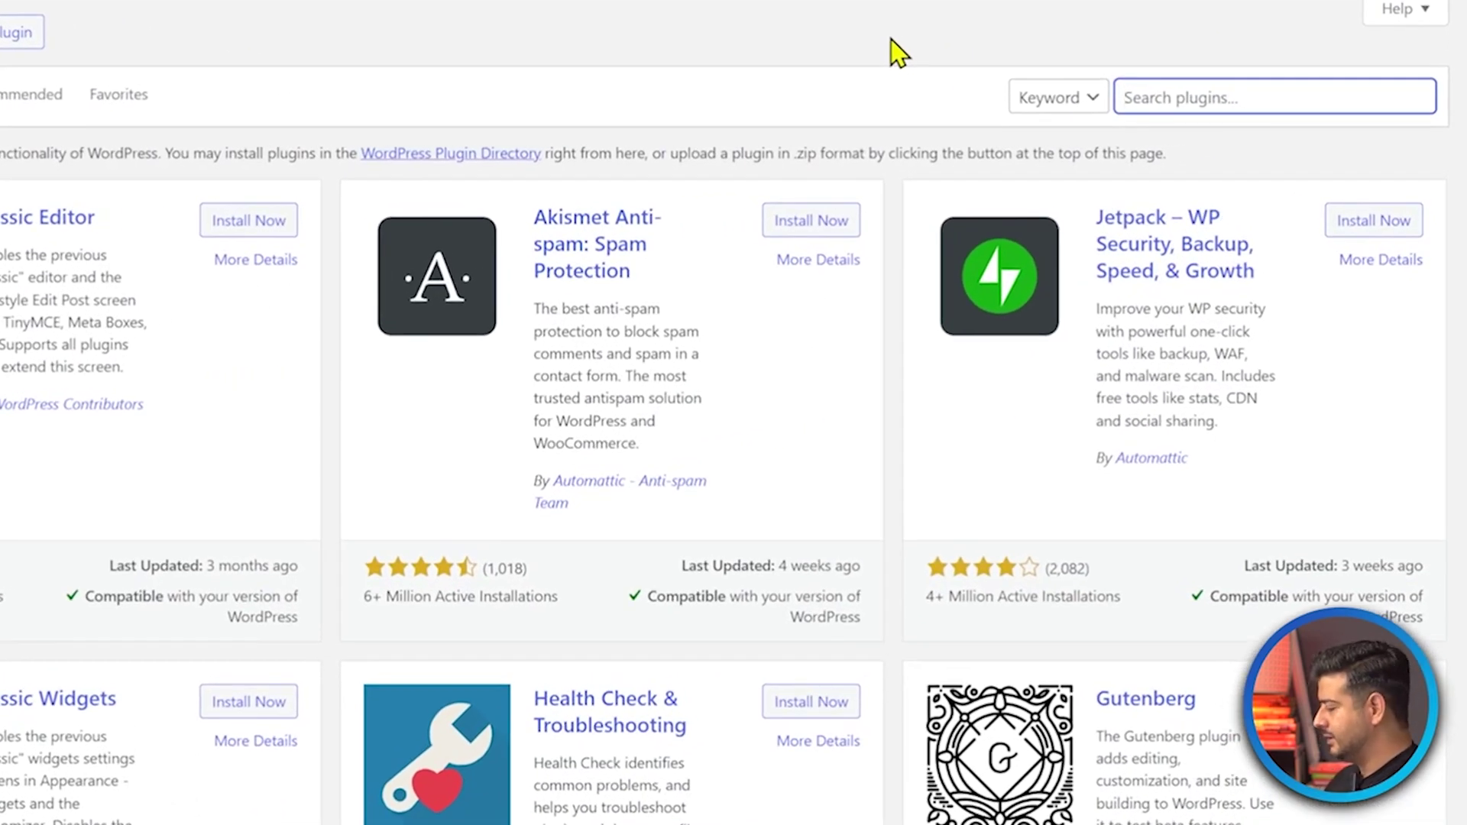
{"action": "type", "text": "classic"}
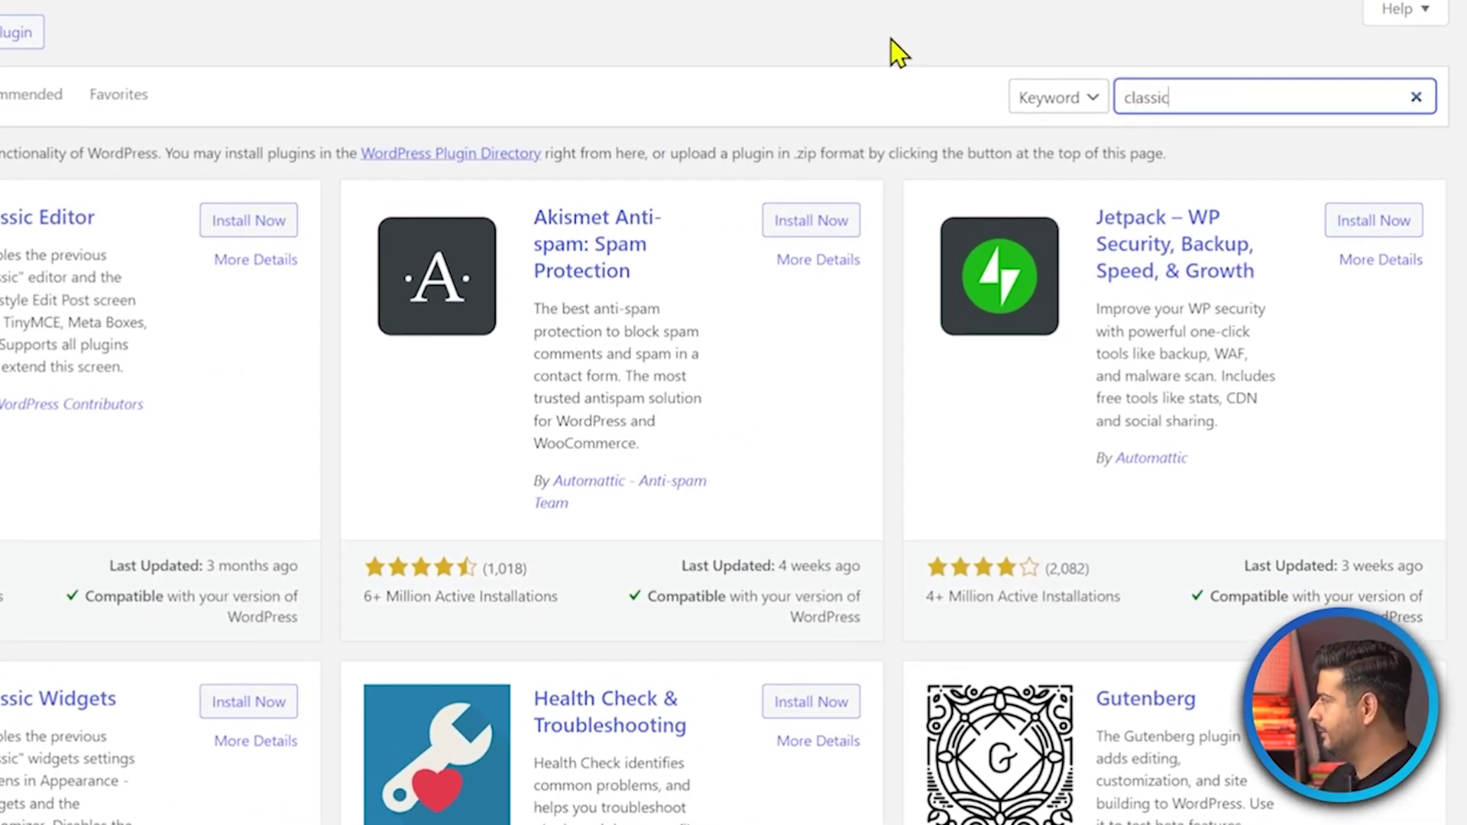
{"action": "type", "text": "widgets"}
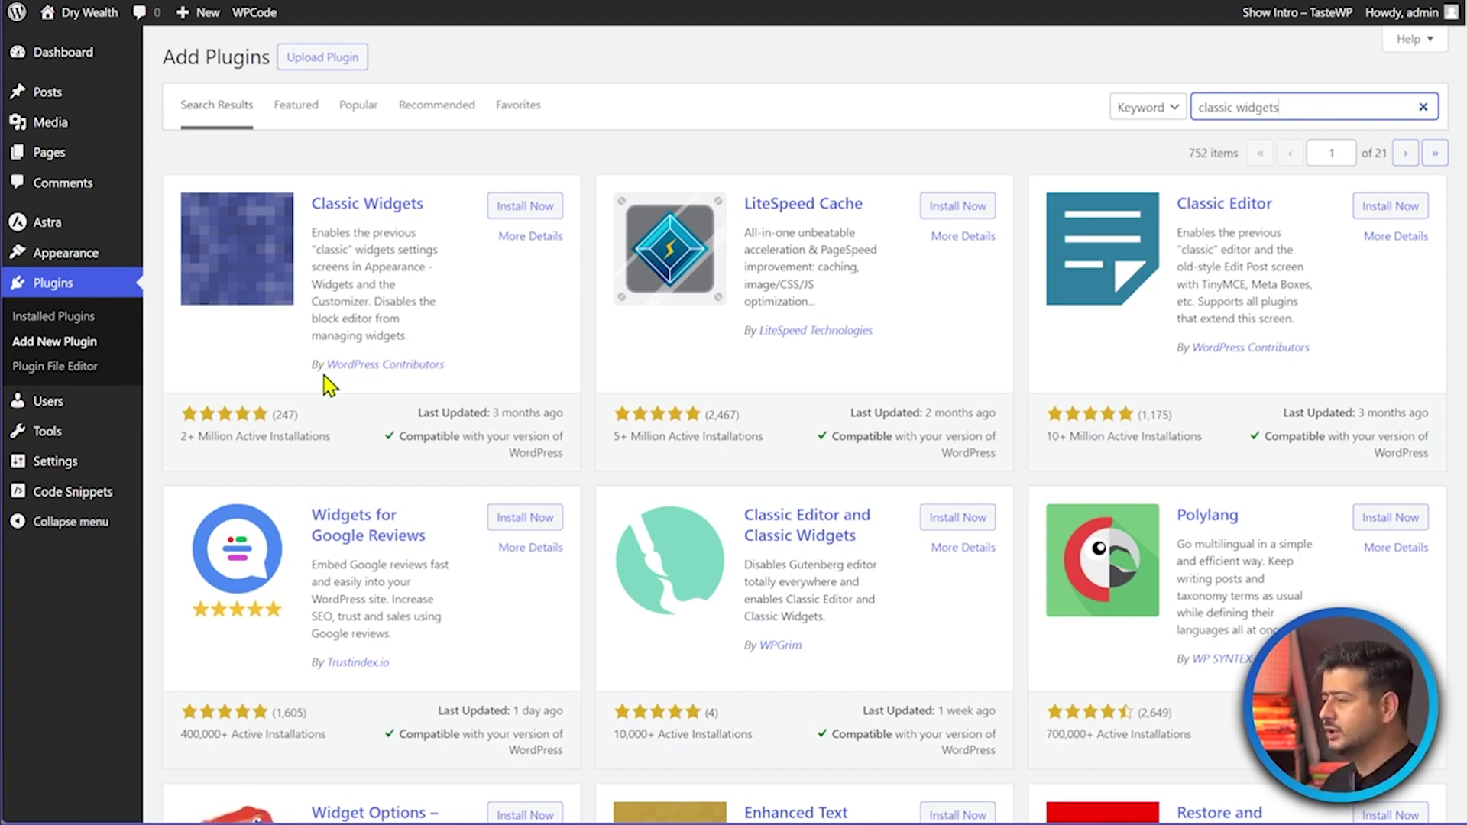
{"action": "left_click", "coordinate": [529, 207]}
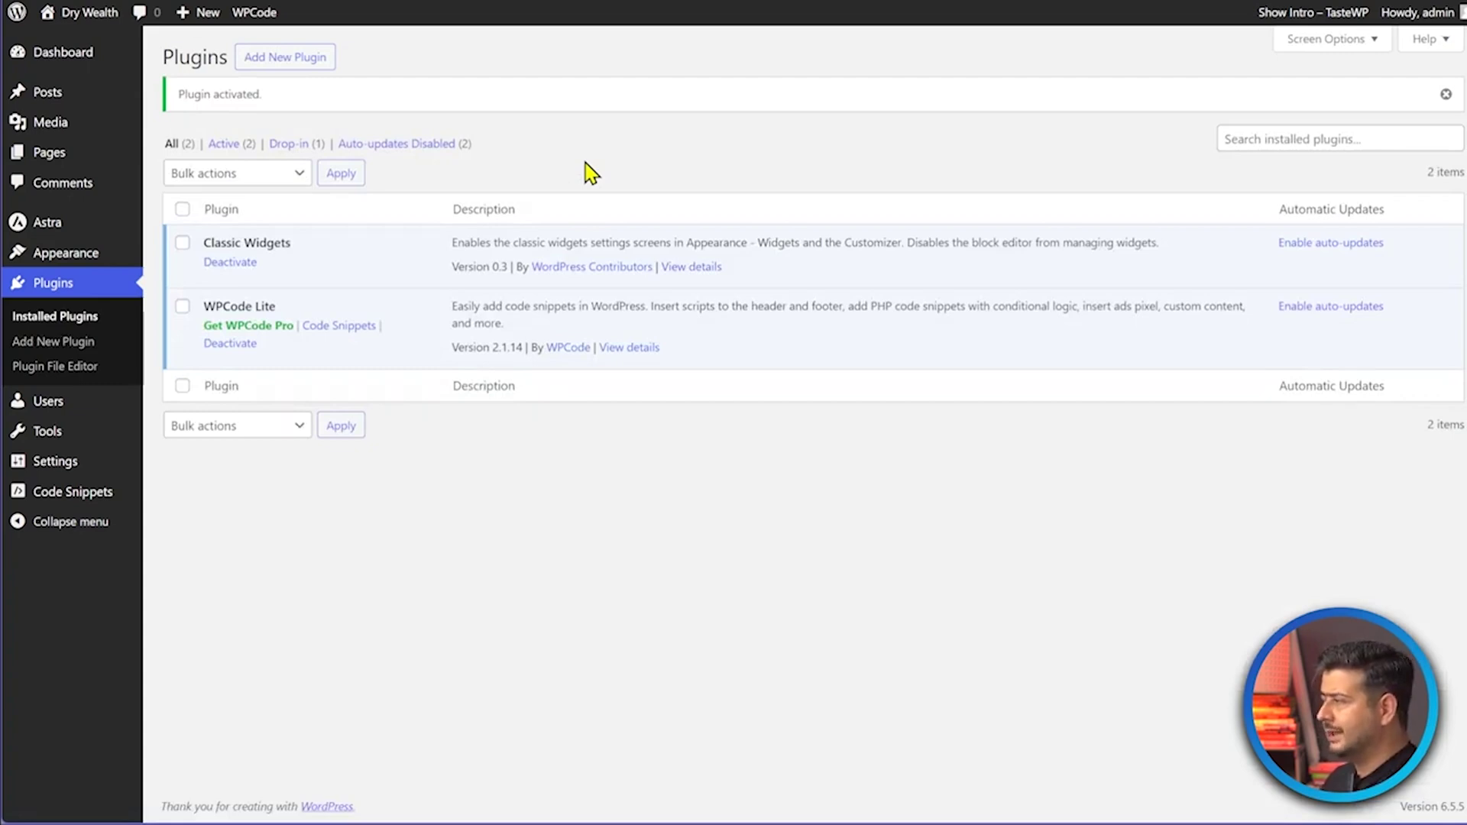
{"action": "mouse_move", "coordinate": [69, 256]}
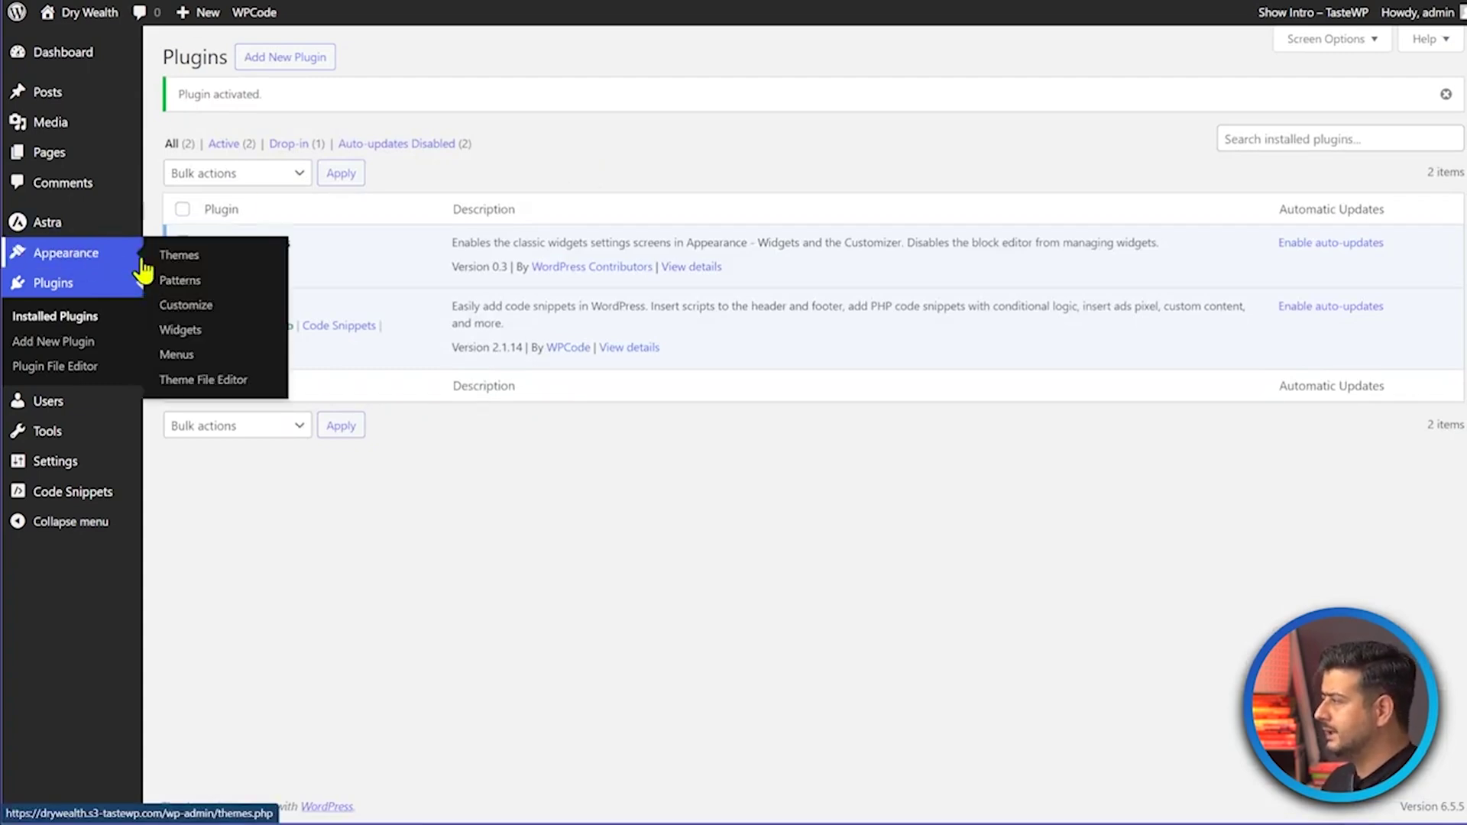
{"action": "left_click", "coordinate": [180, 336]}
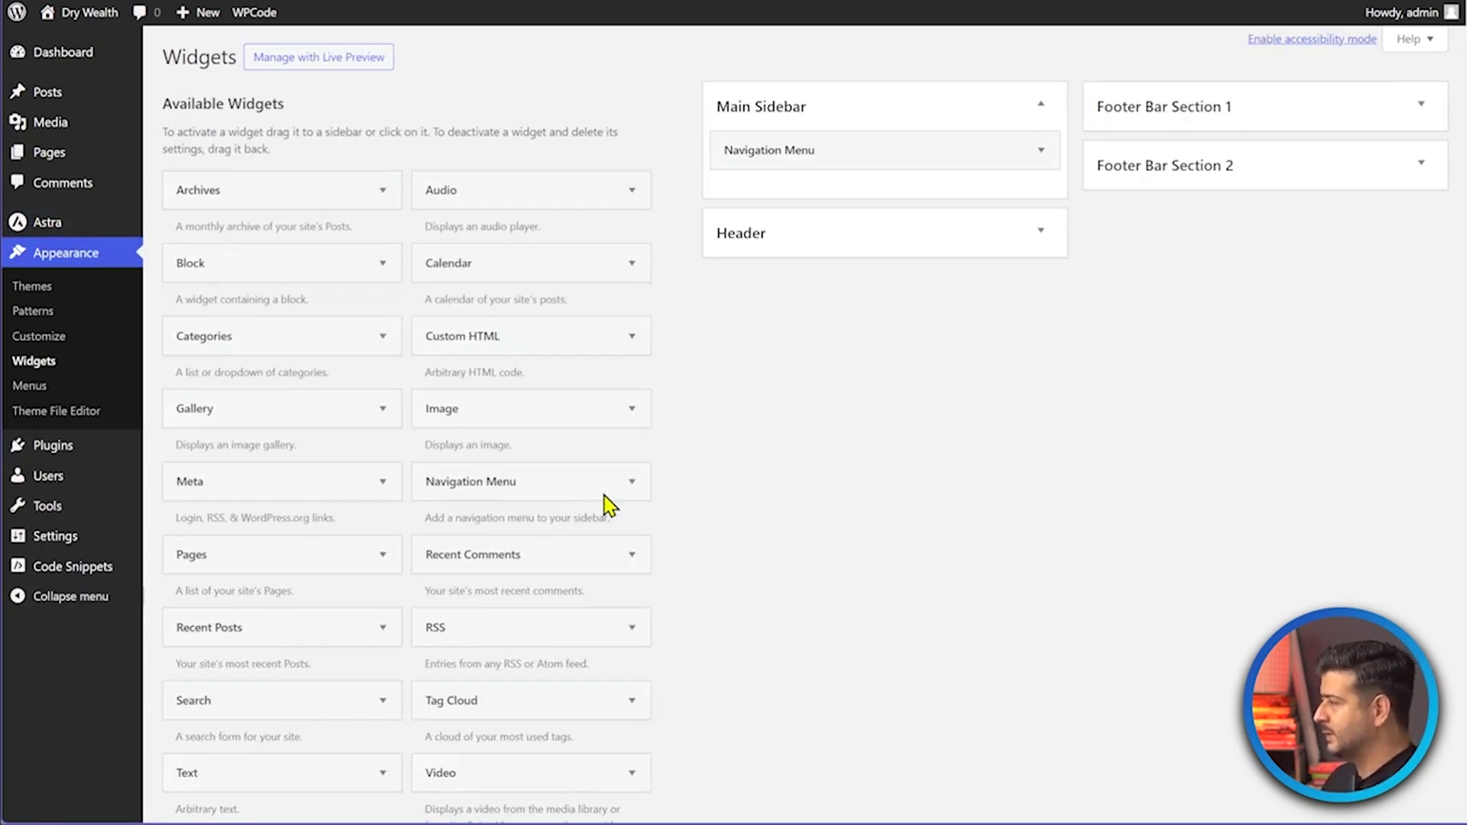
{"action": "mouse_move", "coordinate": [53, 445]}
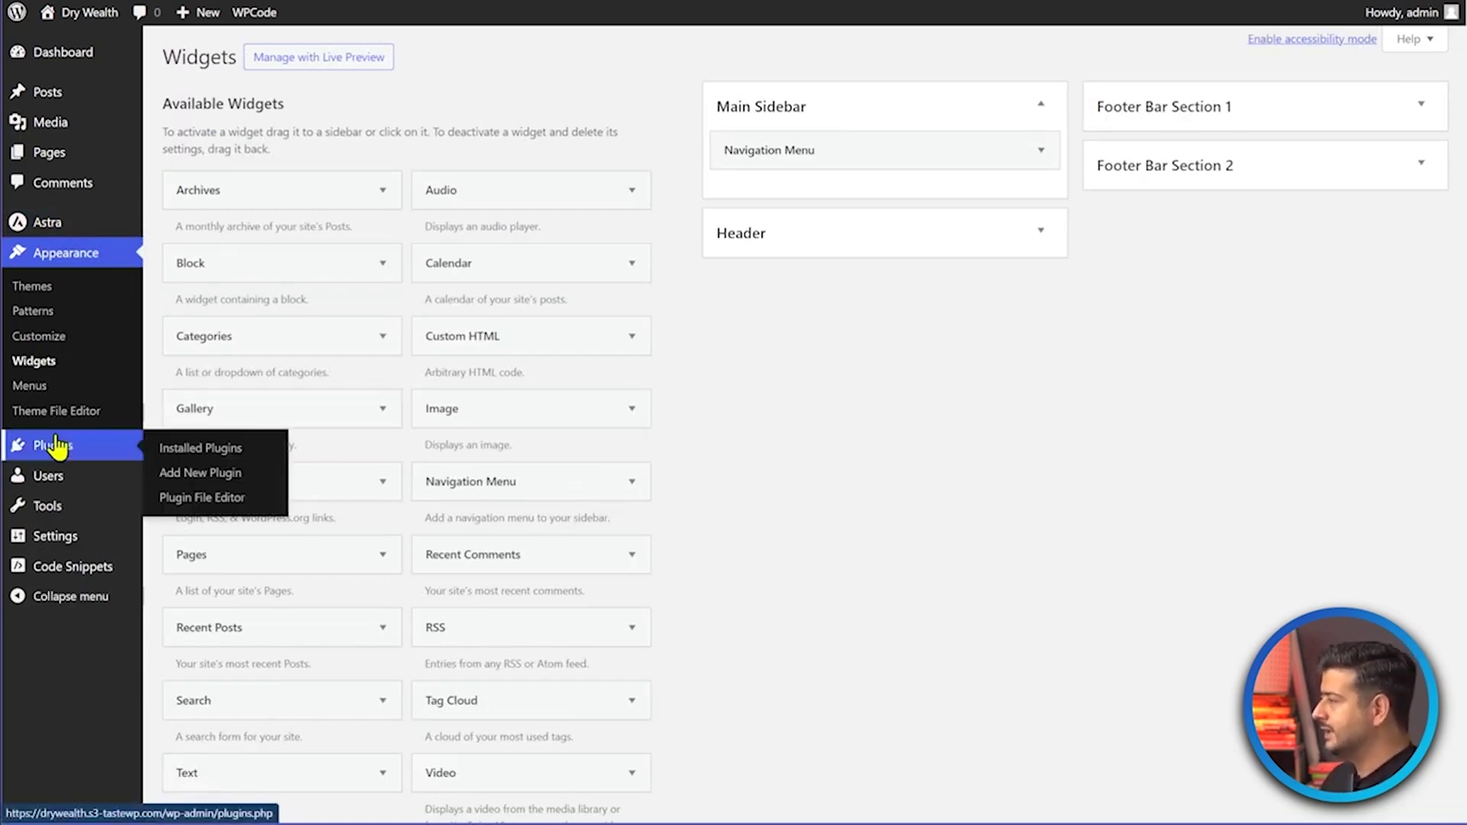
Deactivate the Classic Widgets plugin from the installed plugins list.
{"action": "left_click", "coordinate": [220, 451]}
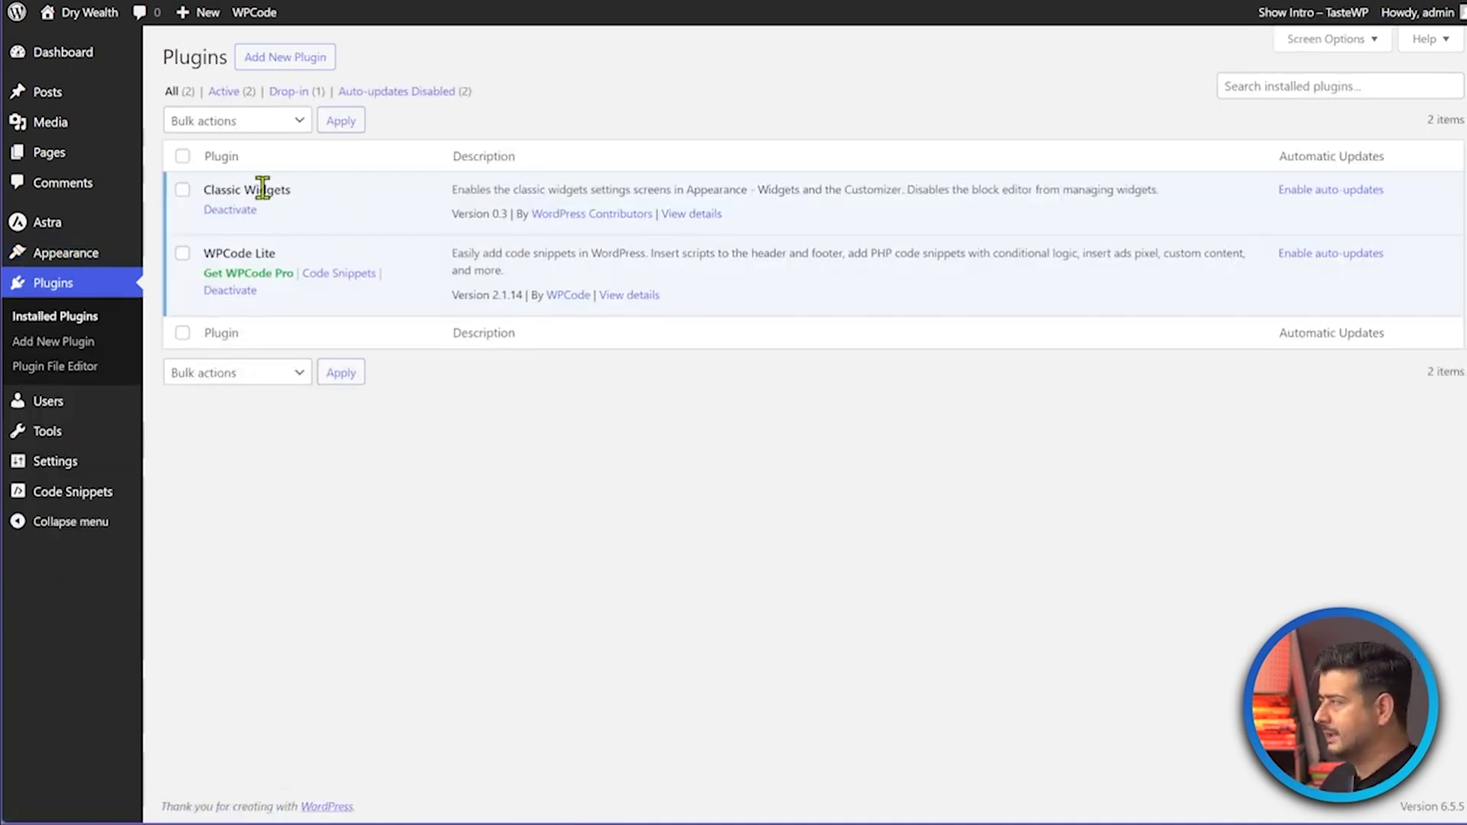
{"action": "left_click", "coordinate": [233, 210]}
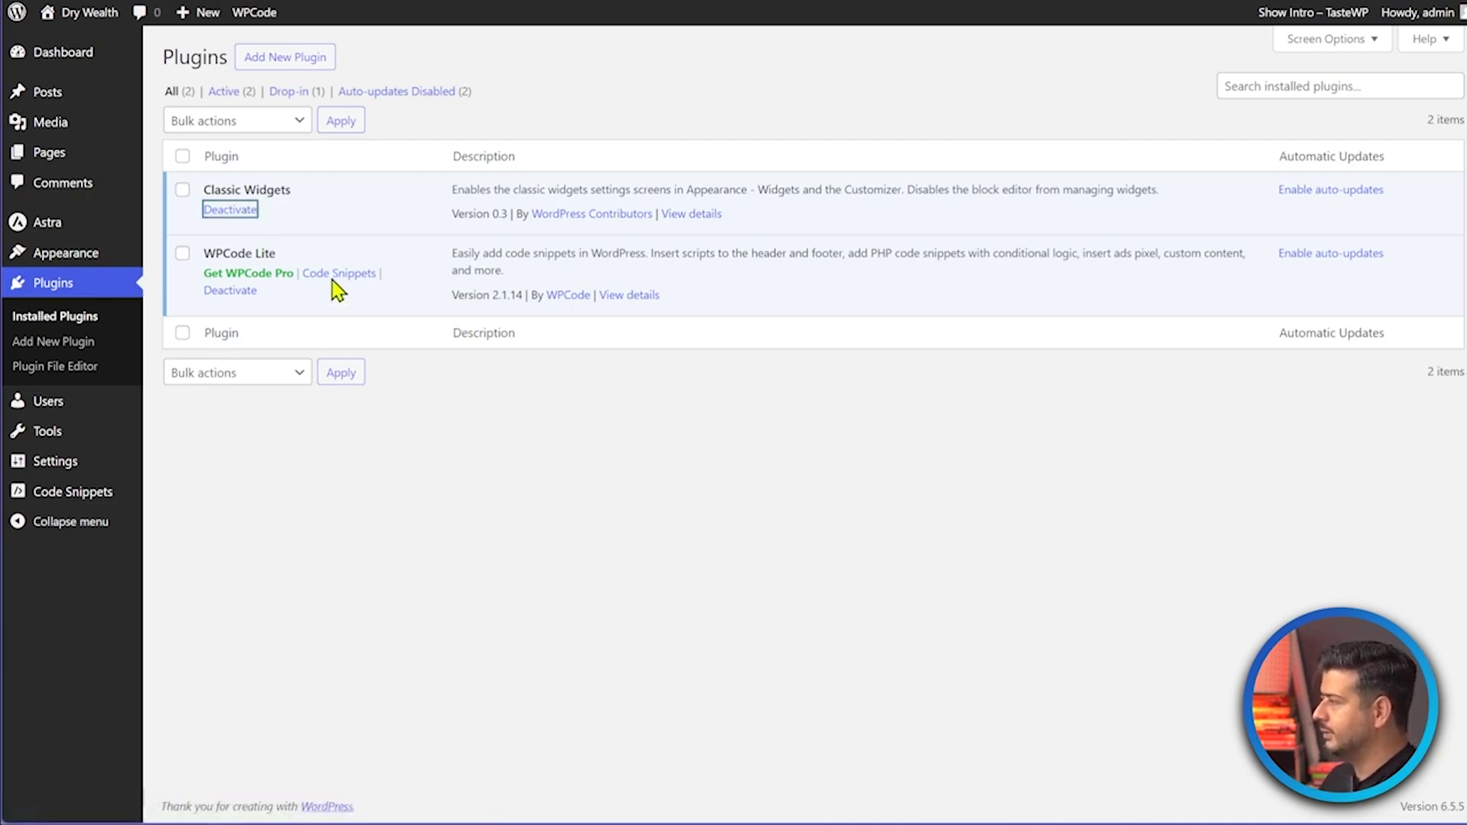
{"action": "mouse_move", "coordinate": [66, 259]}
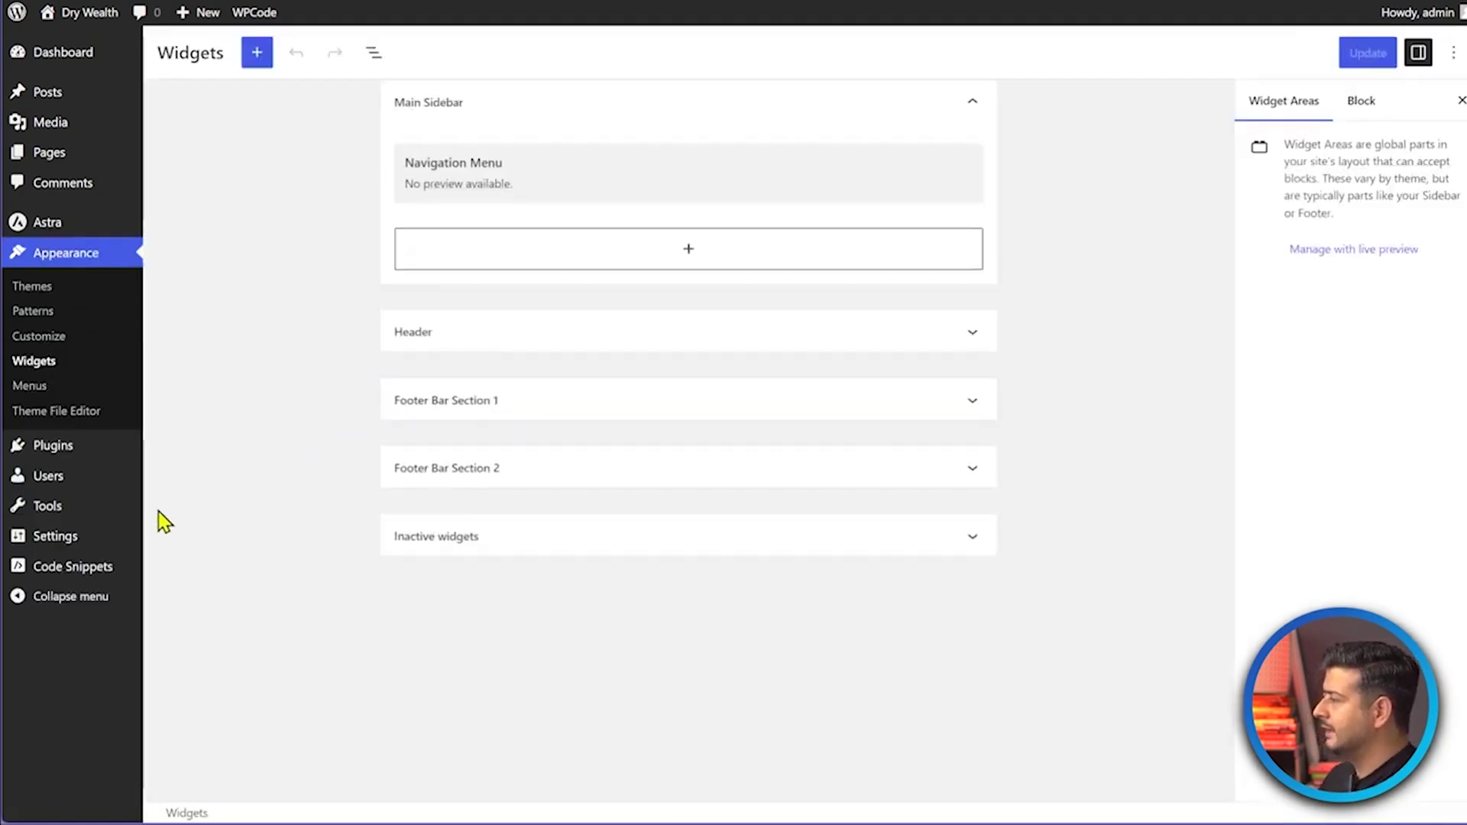
{"action": "mouse_move", "coordinate": [114, 566]}
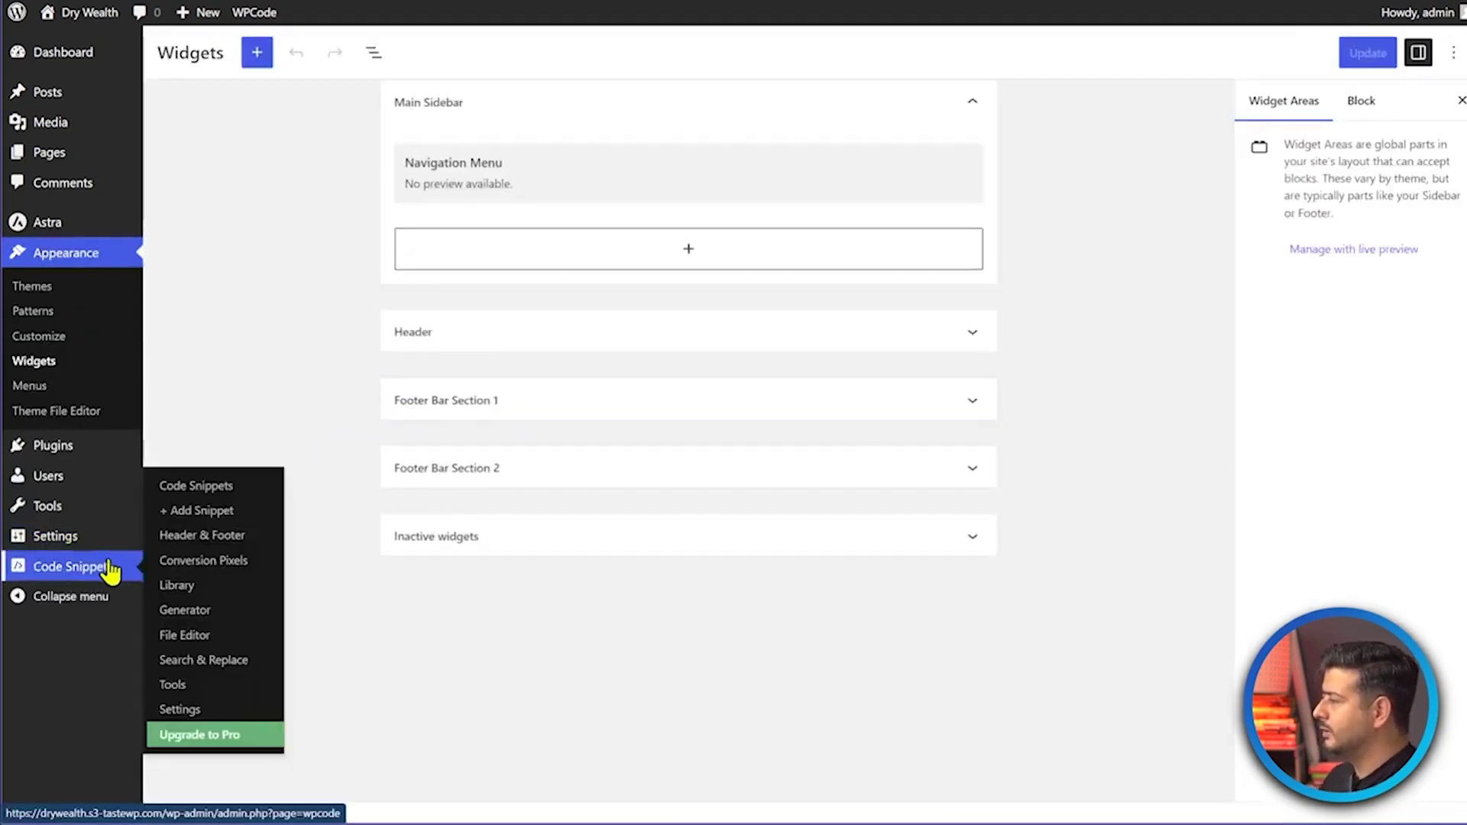
Switch the Disable Widget Blocks snippet back on in WPCode's All Snippets list.
{"action": "left_click", "coordinate": [206, 491]}
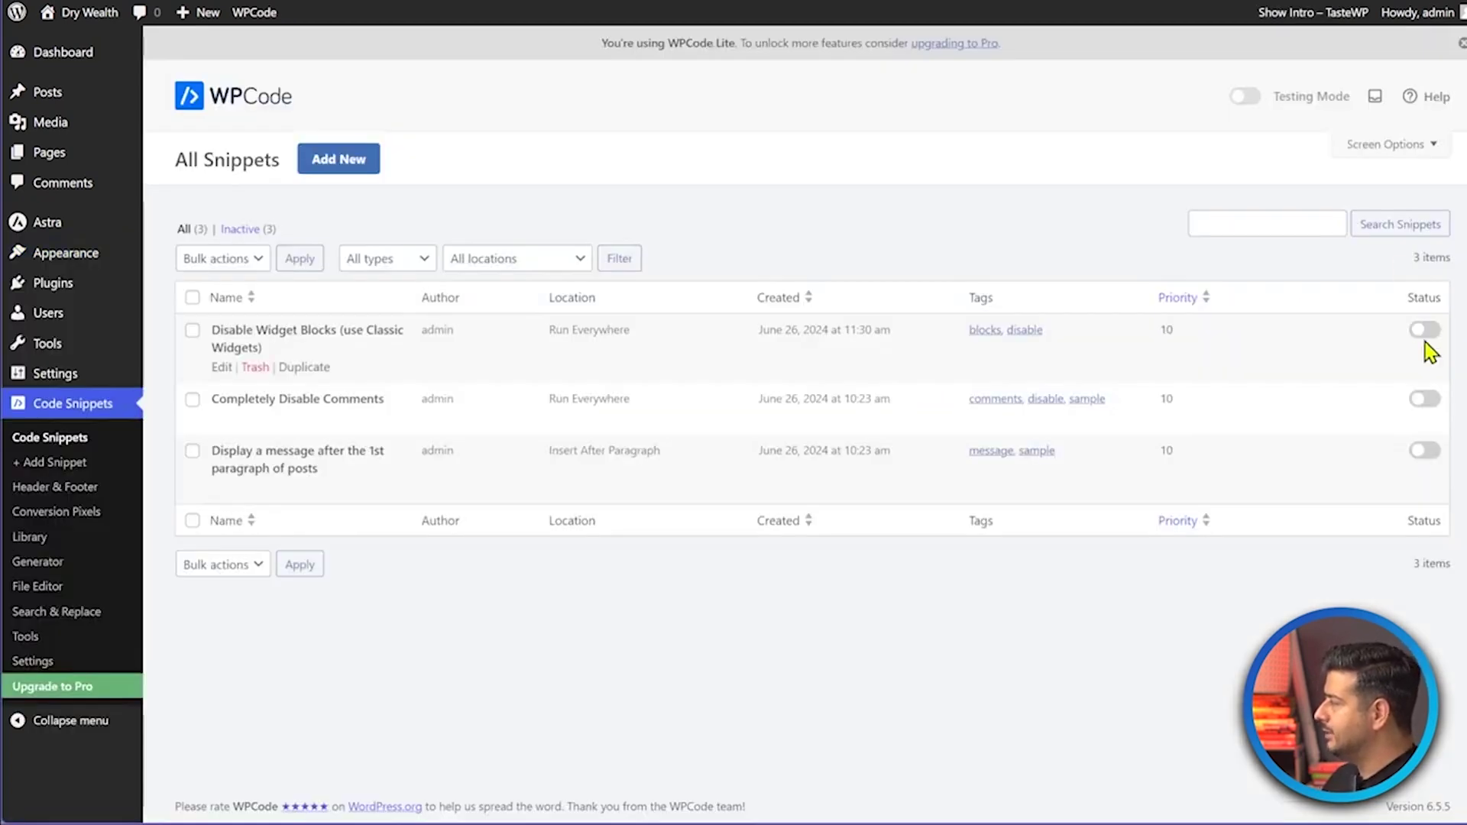
{"action": "left_click", "coordinate": [1424, 331]}
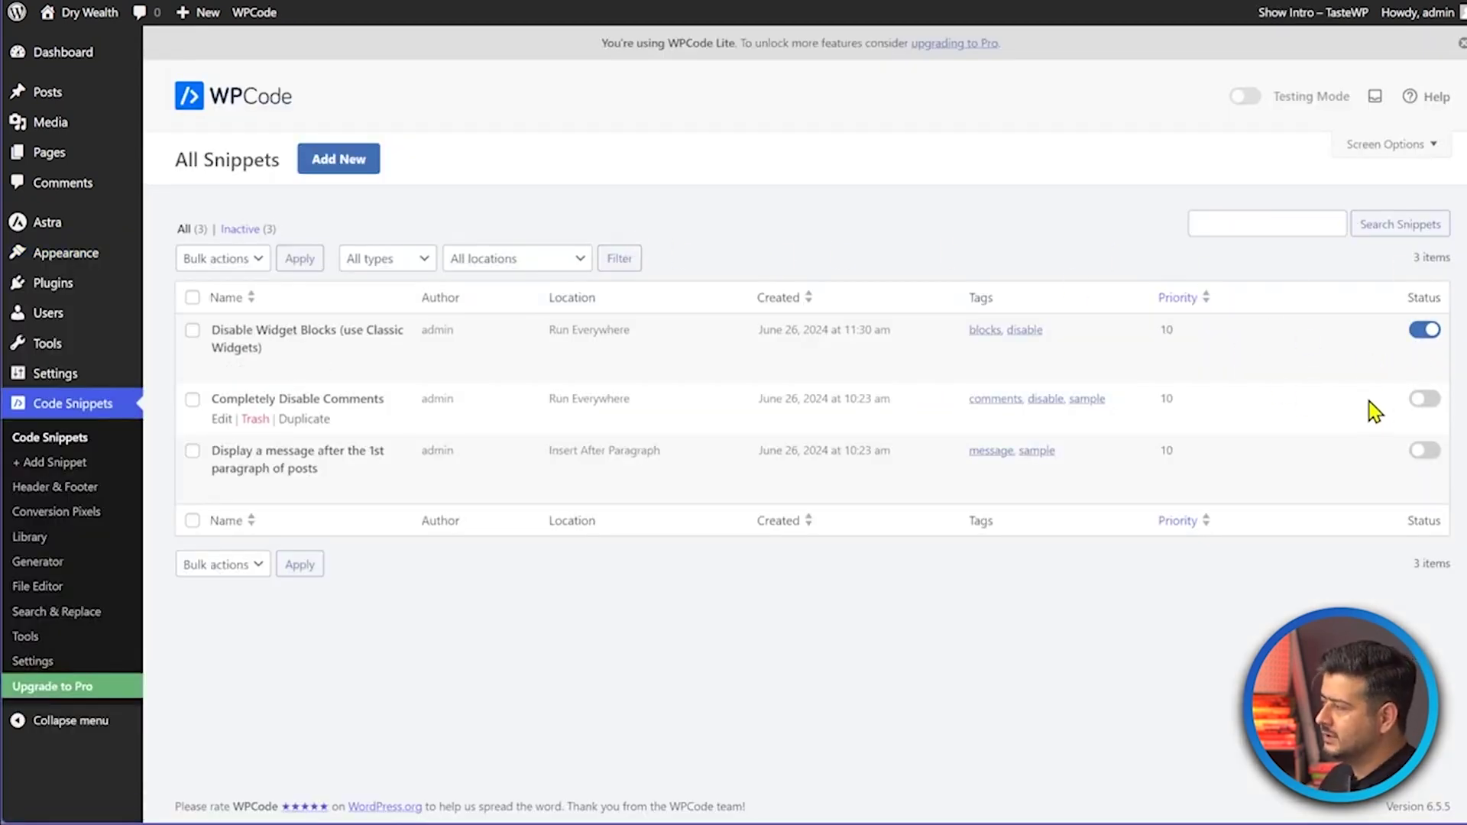